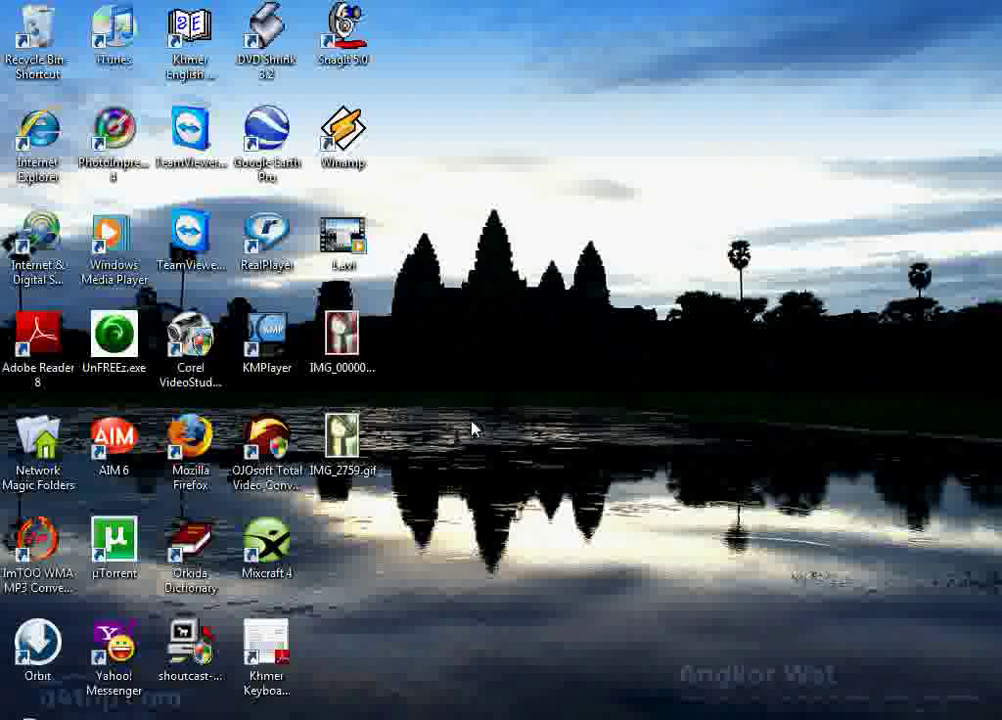
Step: Launch UnFREEz, switch off Loop animation, and minimize it to reveal the desktop
{"action": "left_click", "coordinate": [105, 340]}
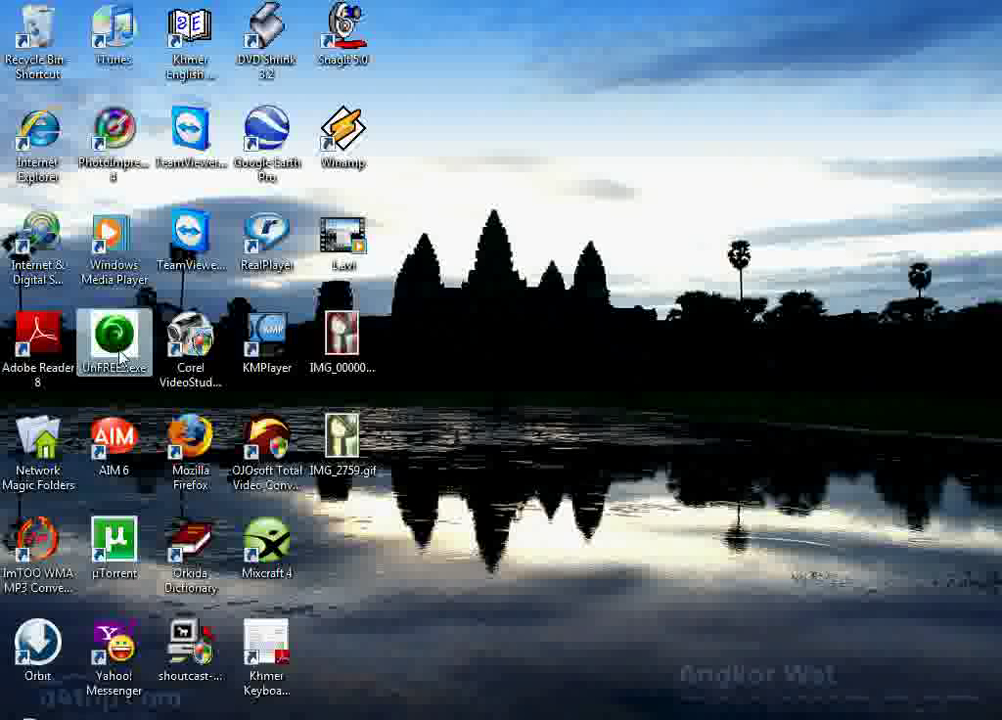
{"action": "double_click", "coordinate": [118, 350]}
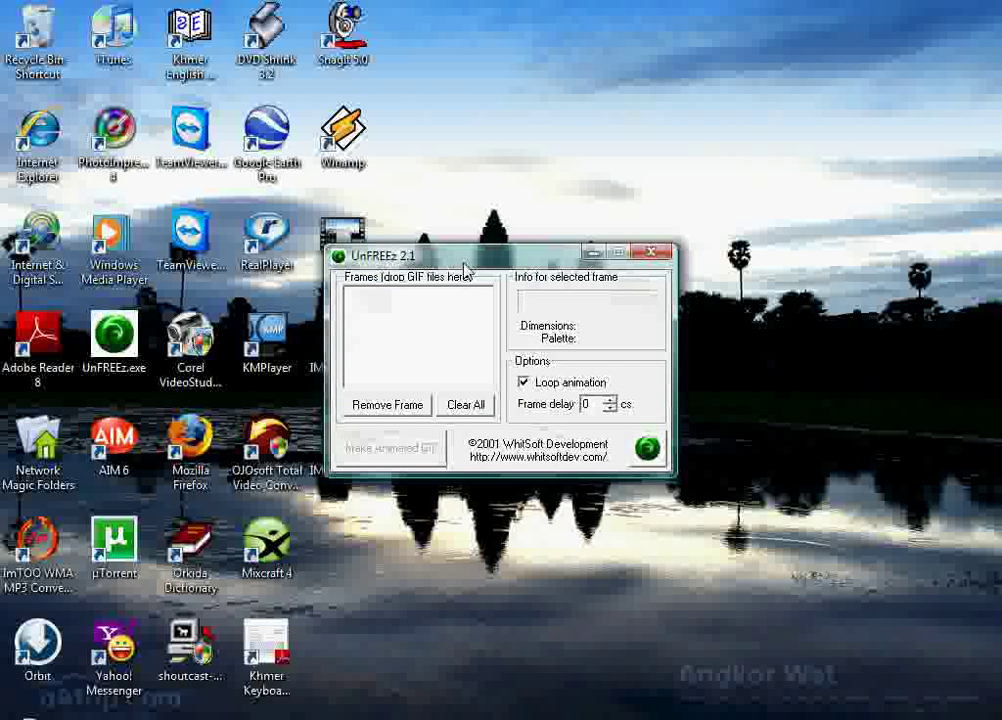
{"action": "left_click_drag", "start_coordinate": [464, 271], "coordinate": [652, 225]}
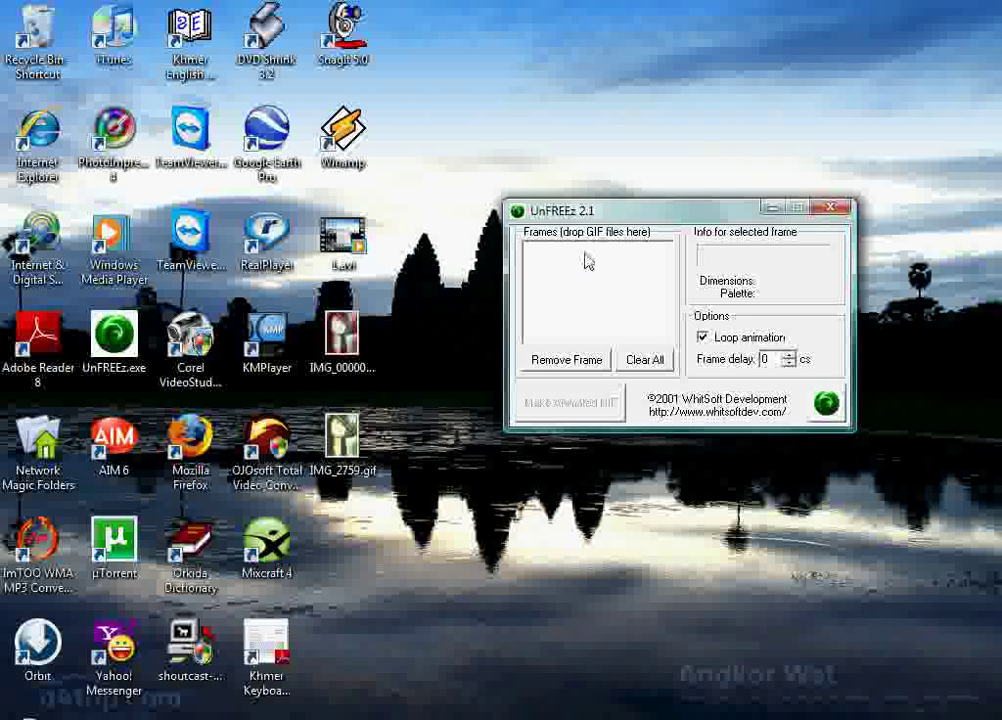
{"action": "left_click", "coordinate": [706, 340]}
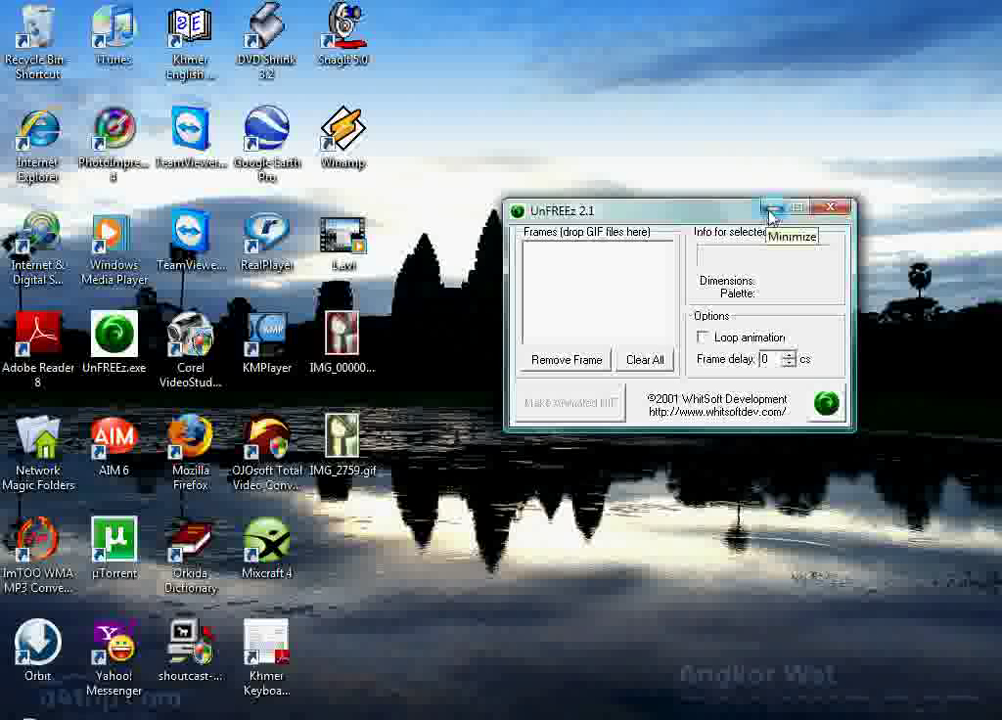
{"action": "left_click", "coordinate": [772, 212]}
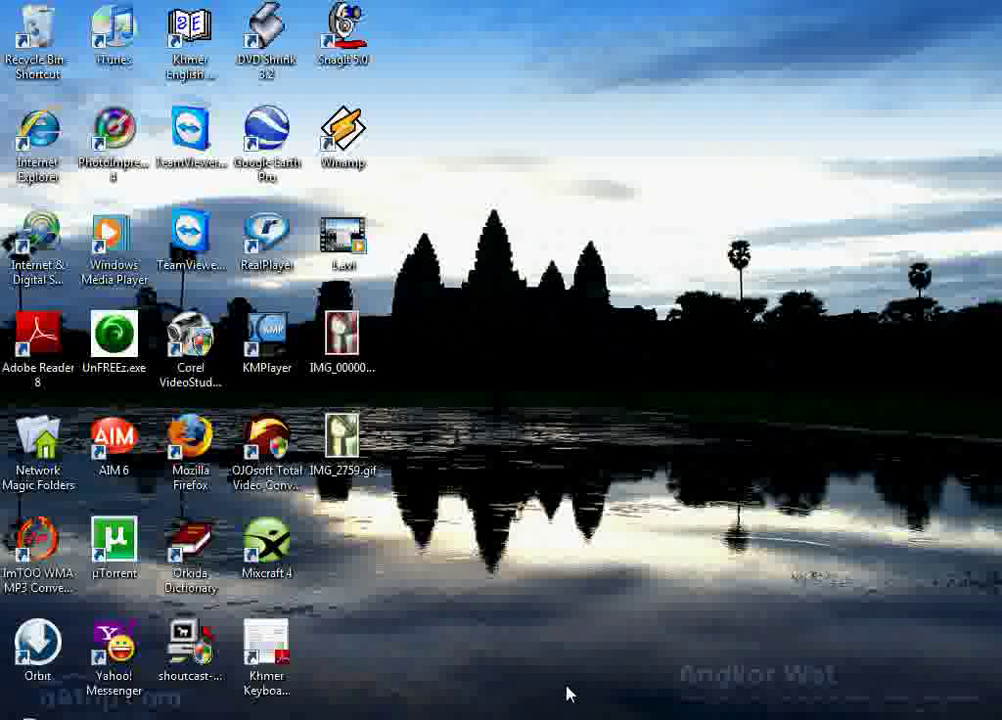
Step: Restore Photoshop and arrange the IMG_0000002759.jpg and IMG_2759.jpg windows side by side
{"action": "left_click", "coordinate": [563, 718]}
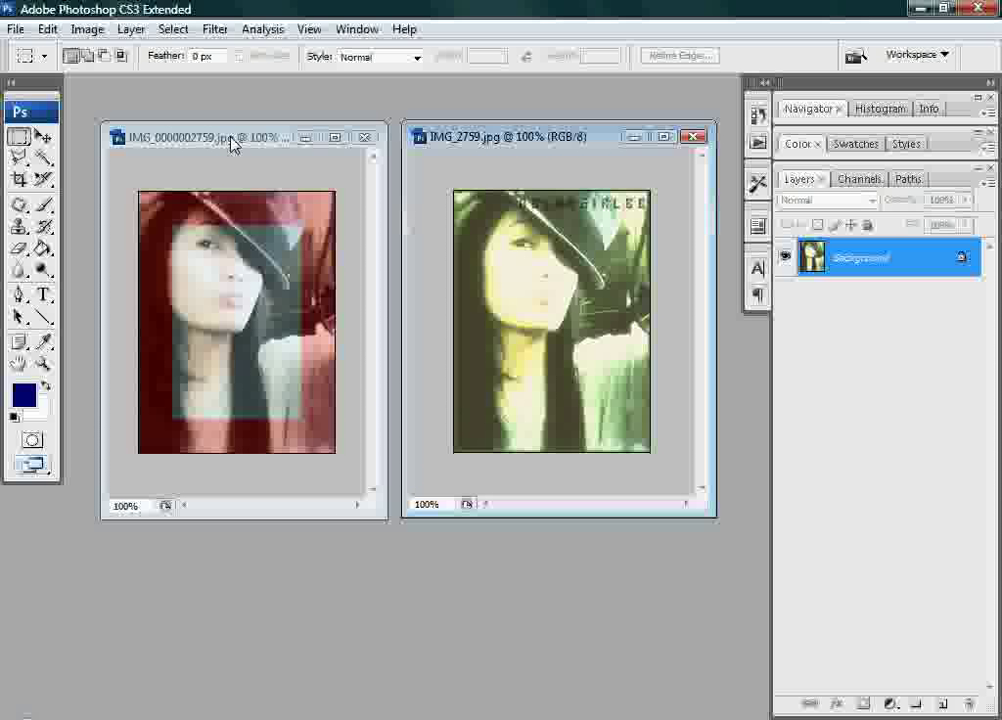
{"action": "left_click", "coordinate": [231, 140]}
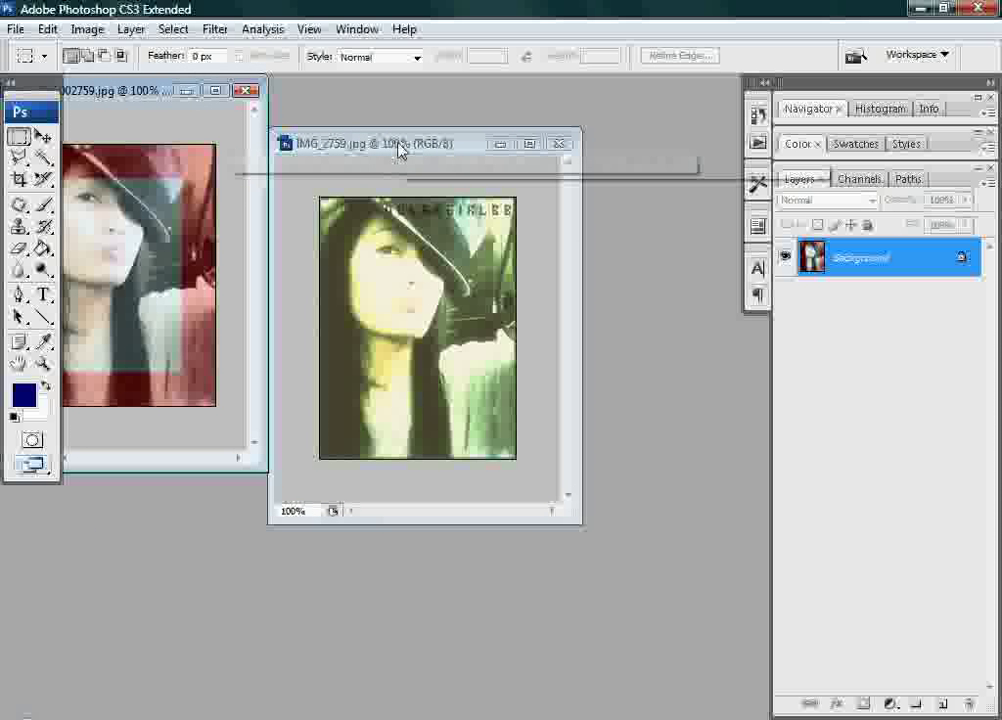
{"action": "left_click_drag", "start_coordinate": [455, 150], "coordinate": [617, 153]}
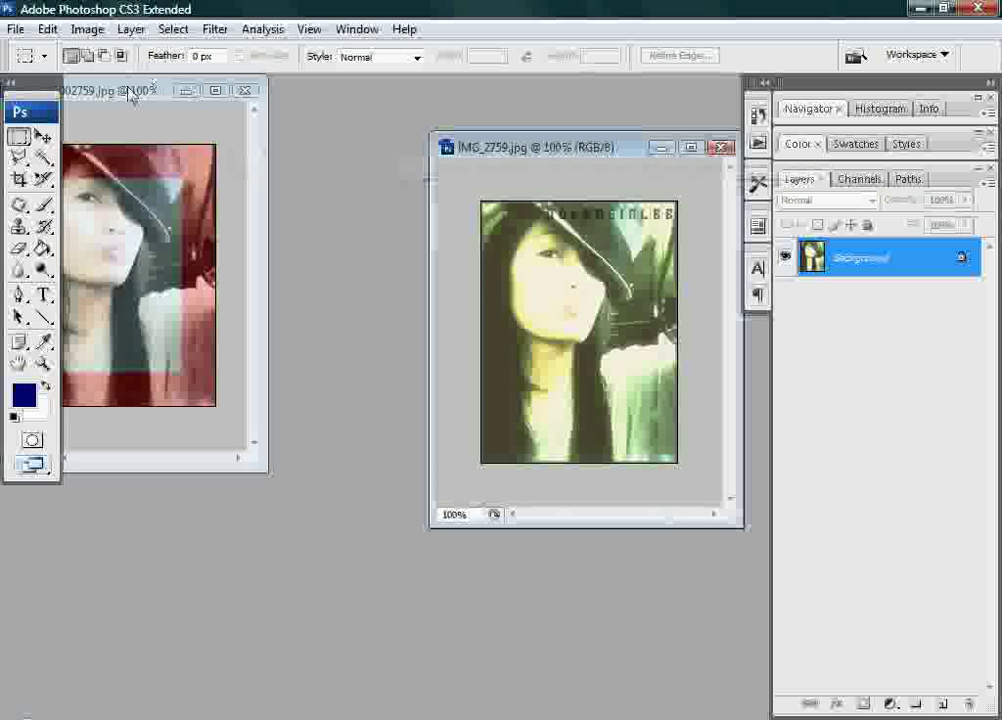
{"action": "left_click_drag", "start_coordinate": [131, 93], "coordinate": [282, 146]}
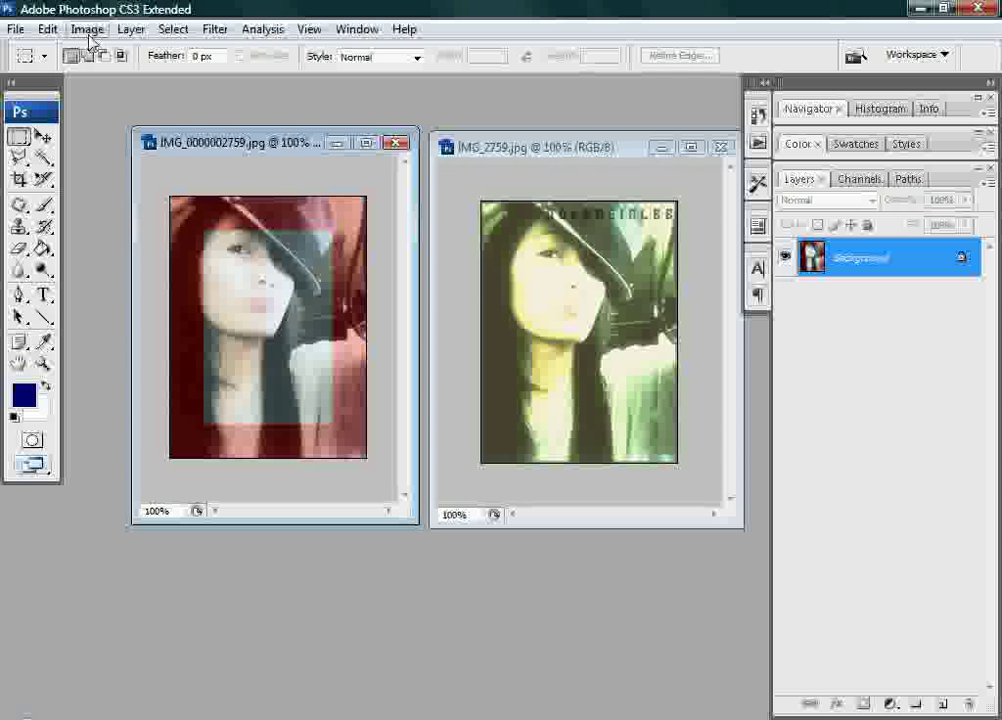
Step: Confirm in Image Size that IMG_0000002759.jpg measures 200 × 267 pixels
{"action": "left_click", "coordinate": [88, 29]}
{"action": "left_click", "coordinate": [112, 168]}
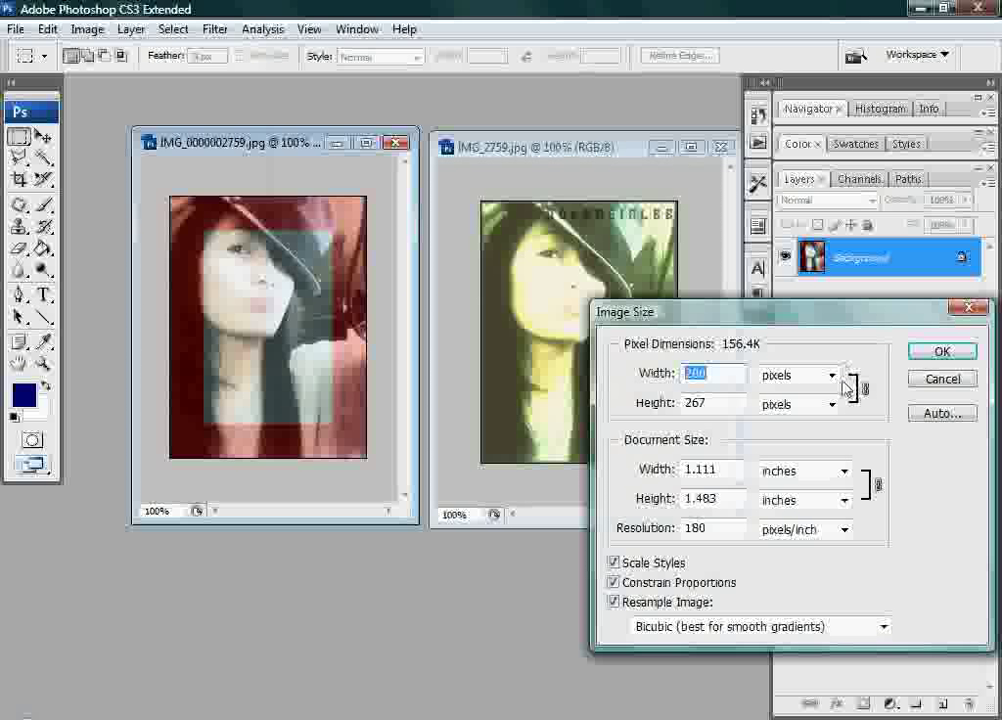
{"action": "left_click", "coordinate": [938, 354]}
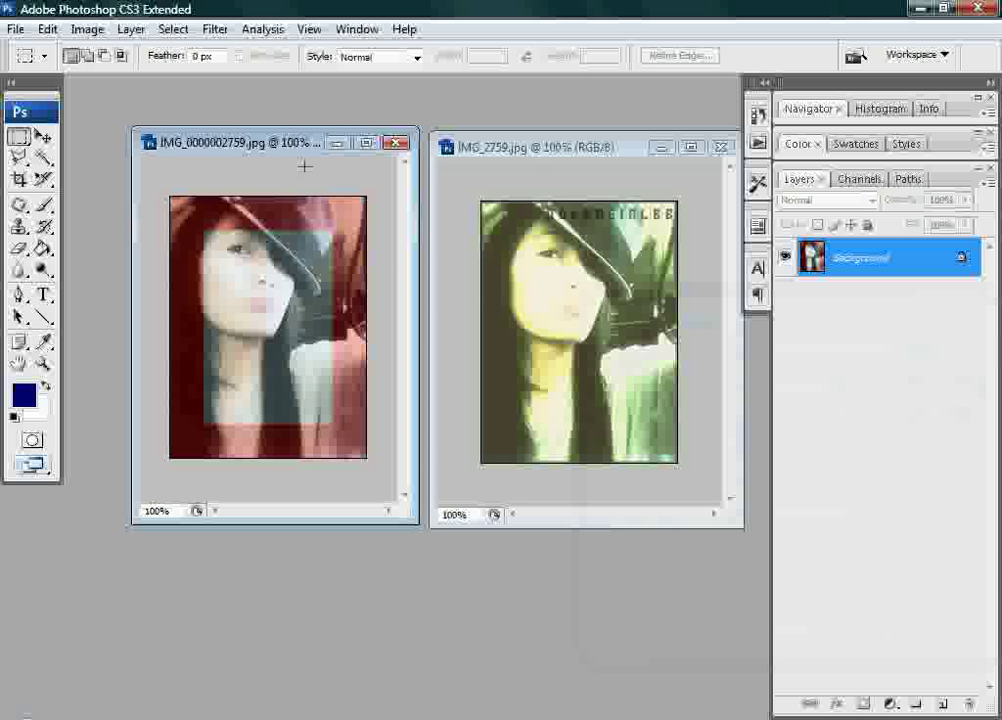
Step: Confirm IMG_2759.jpg also measures 200 × 267 pixels, then open the File menu
{"action": "left_click", "coordinate": [493, 157]}
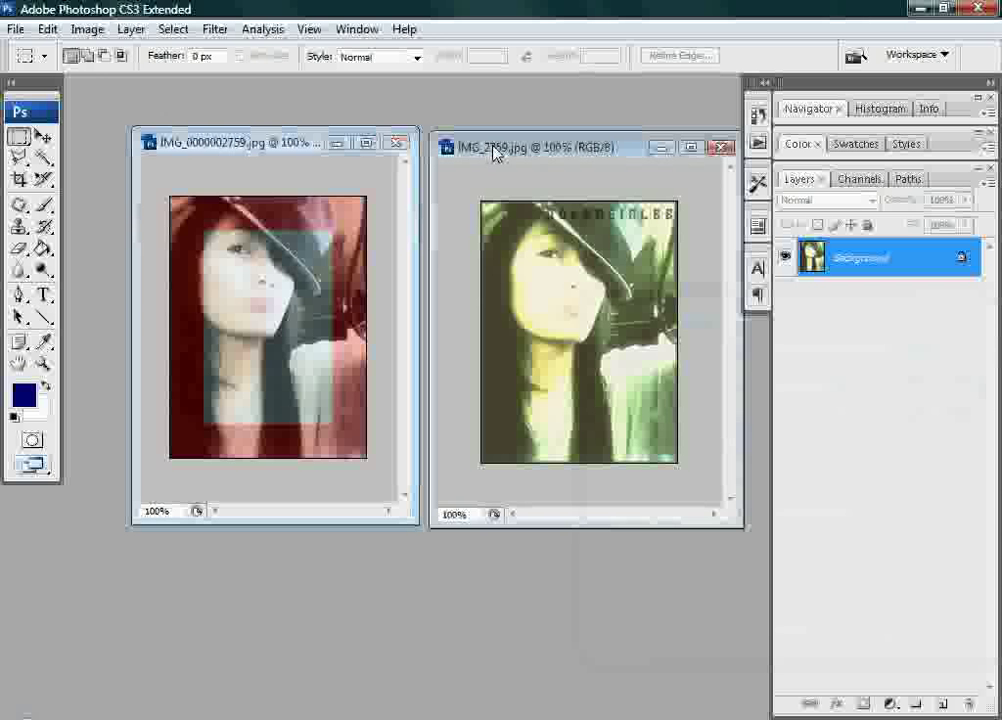
{"action": "left_click", "coordinate": [99, 33]}
{"action": "left_click", "coordinate": [98, 33]}
{"action": "left_click", "coordinate": [88, 33]}
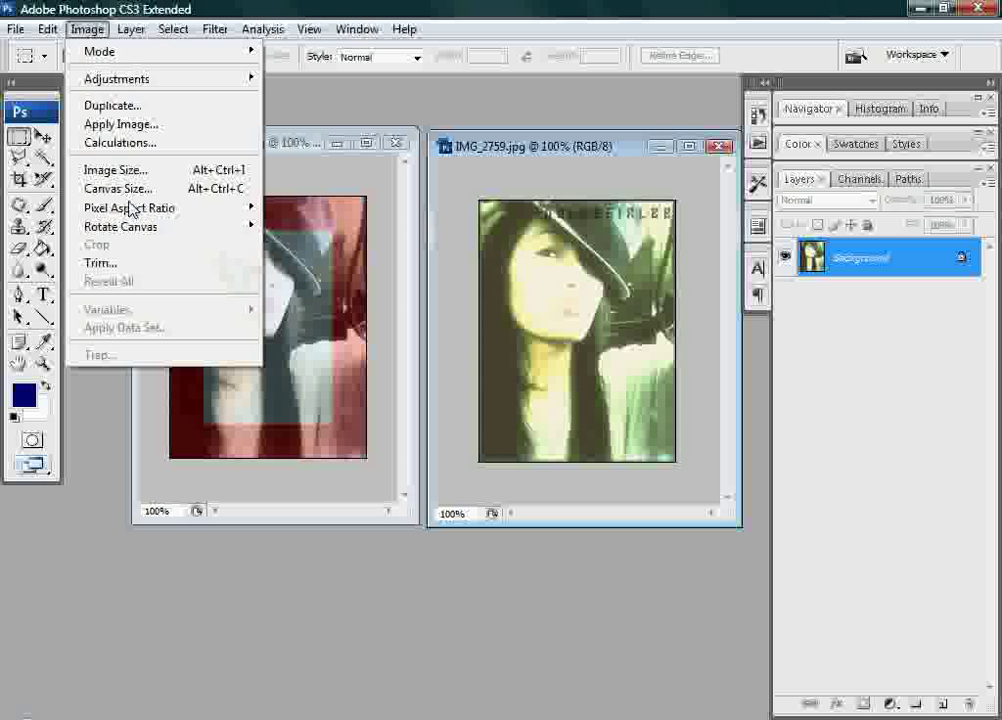
{"action": "left_click", "coordinate": [125, 172]}
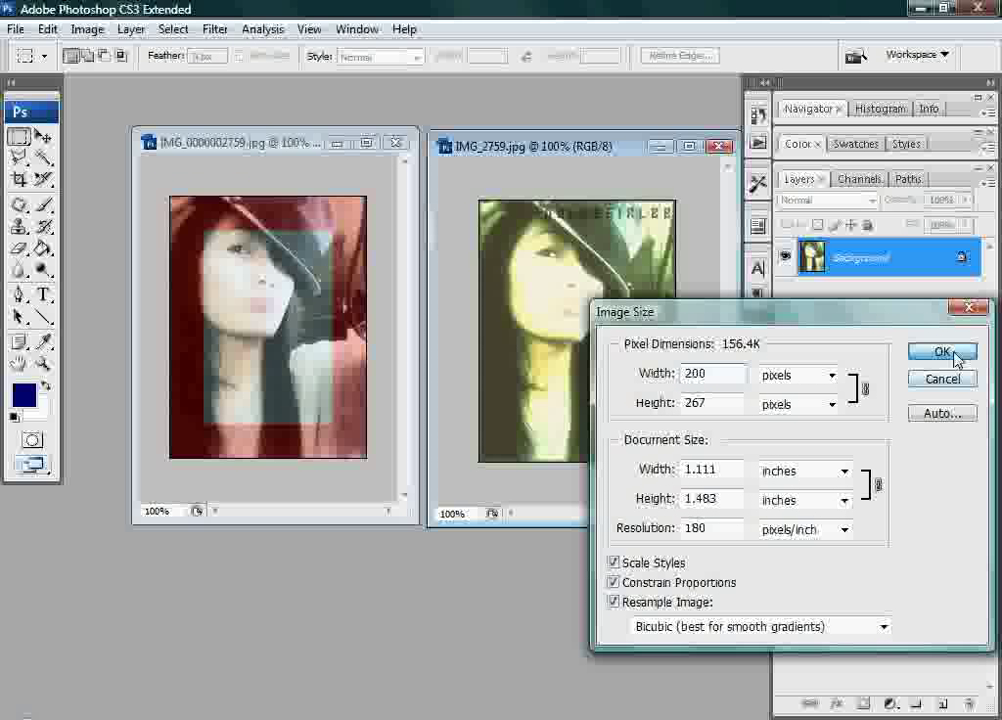
{"action": "left_click", "coordinate": [943, 352]}
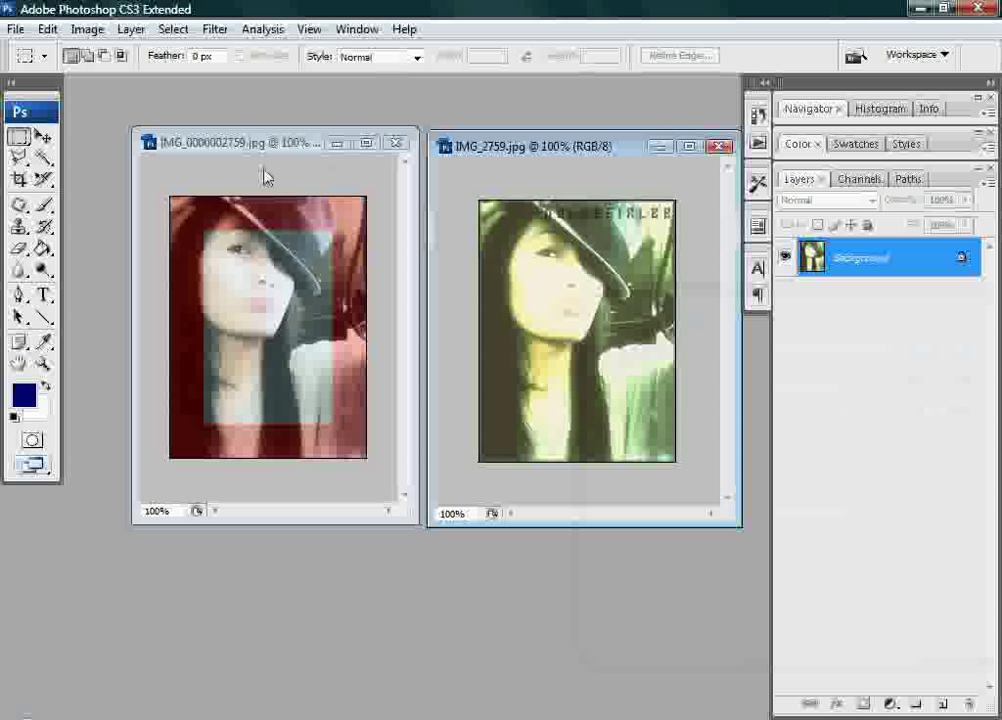
{"action": "left_click", "coordinate": [16, 29]}
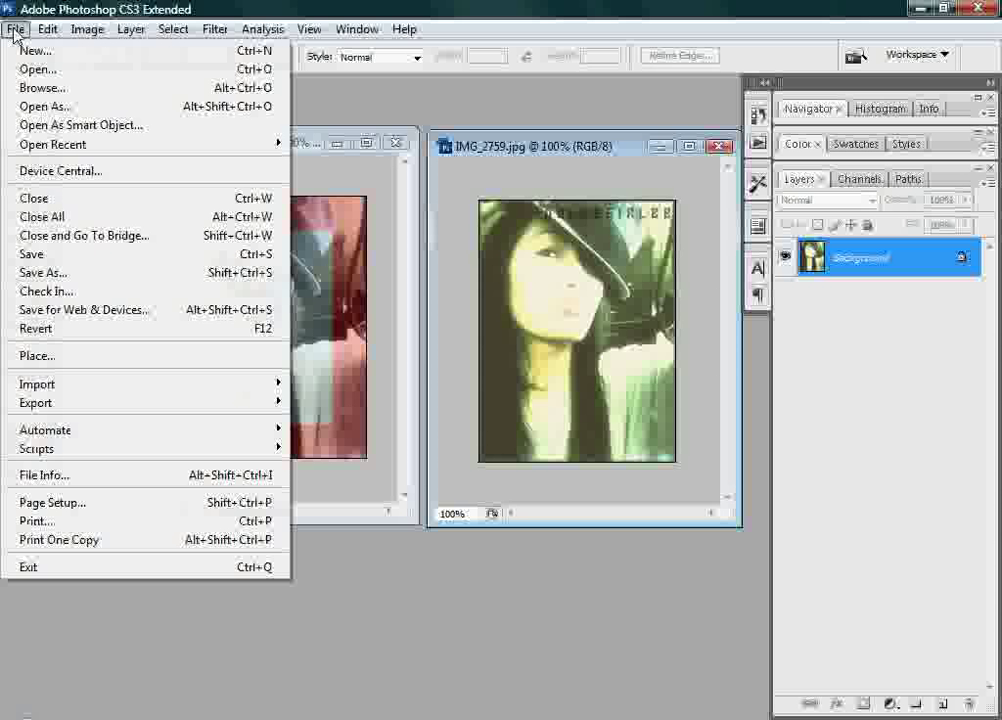
{"action": "left_click", "coordinate": [79, 279]}
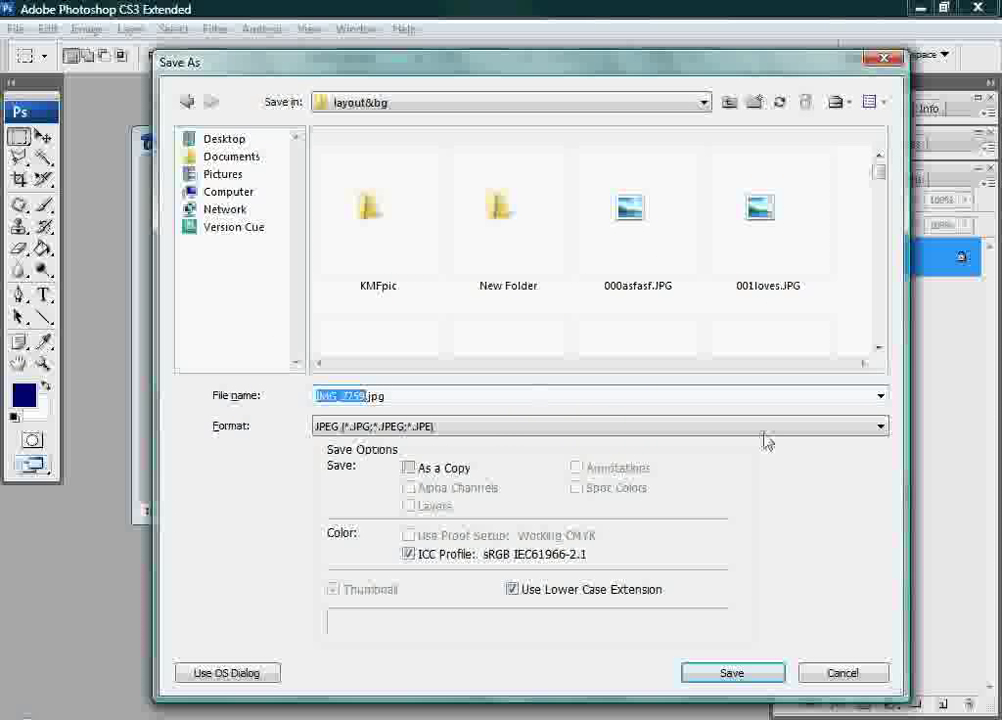
{"action": "left_click", "coordinate": [880, 428]}
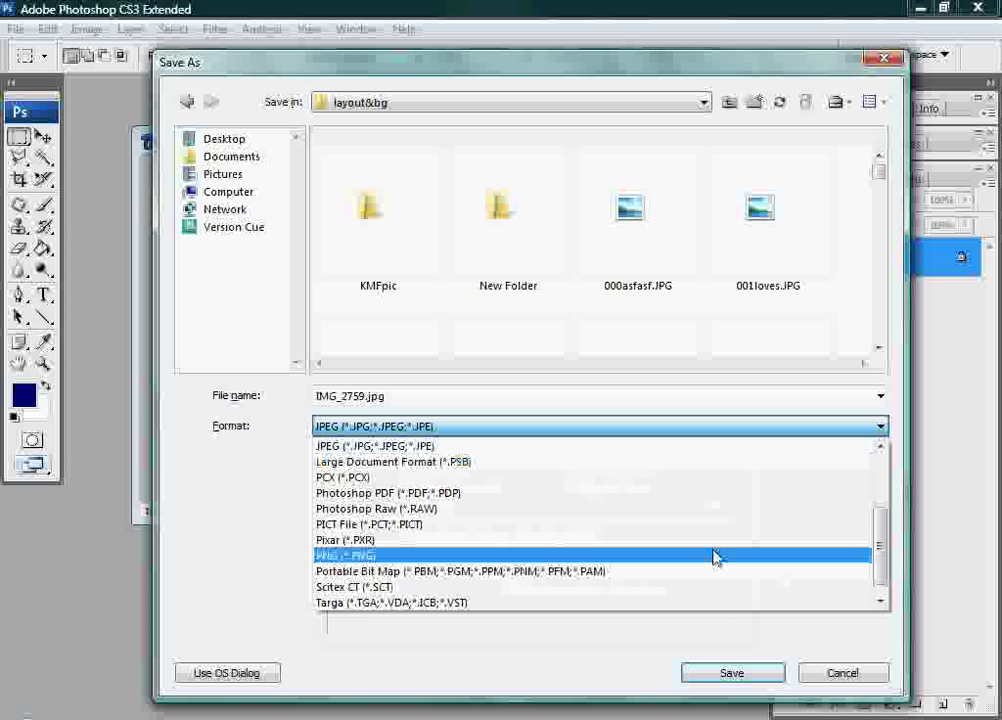
{"action": "scroll", "coordinate": [708, 600], "scroll_direction": "up", "scroll_amount": 3}
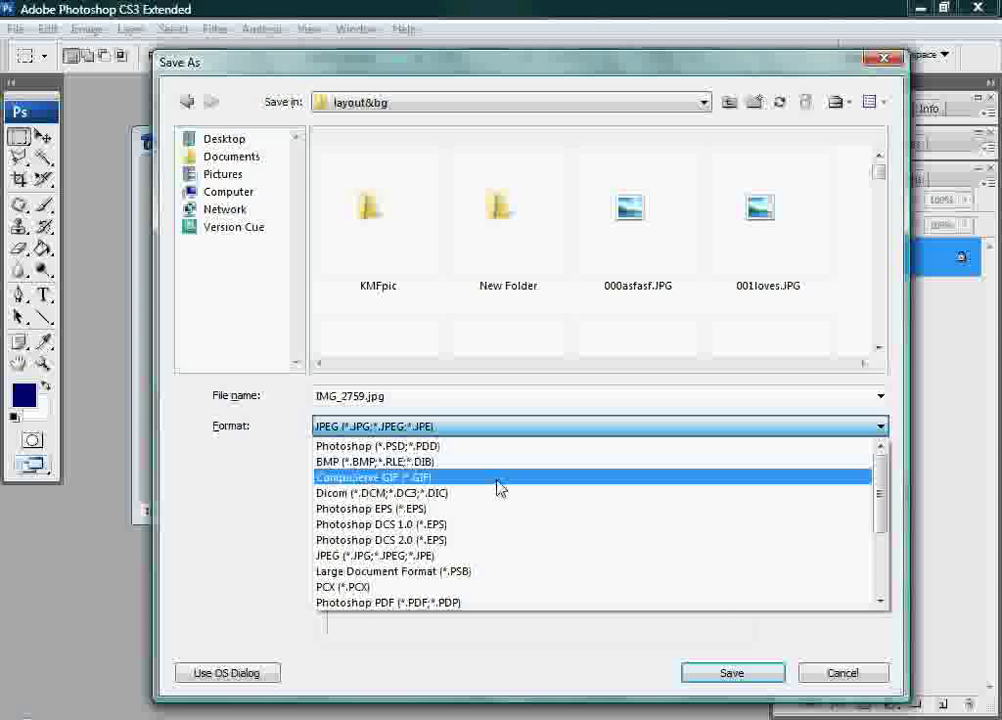
{"action": "left_click", "coordinate": [500, 478]}
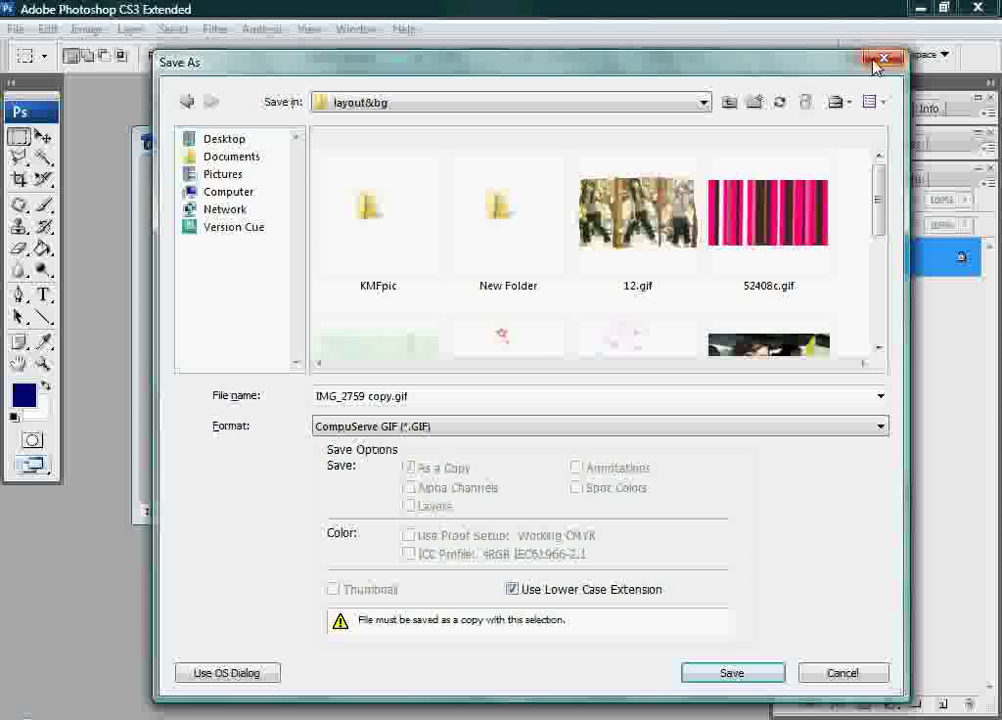
{"action": "left_click", "coordinate": [878, 62]}
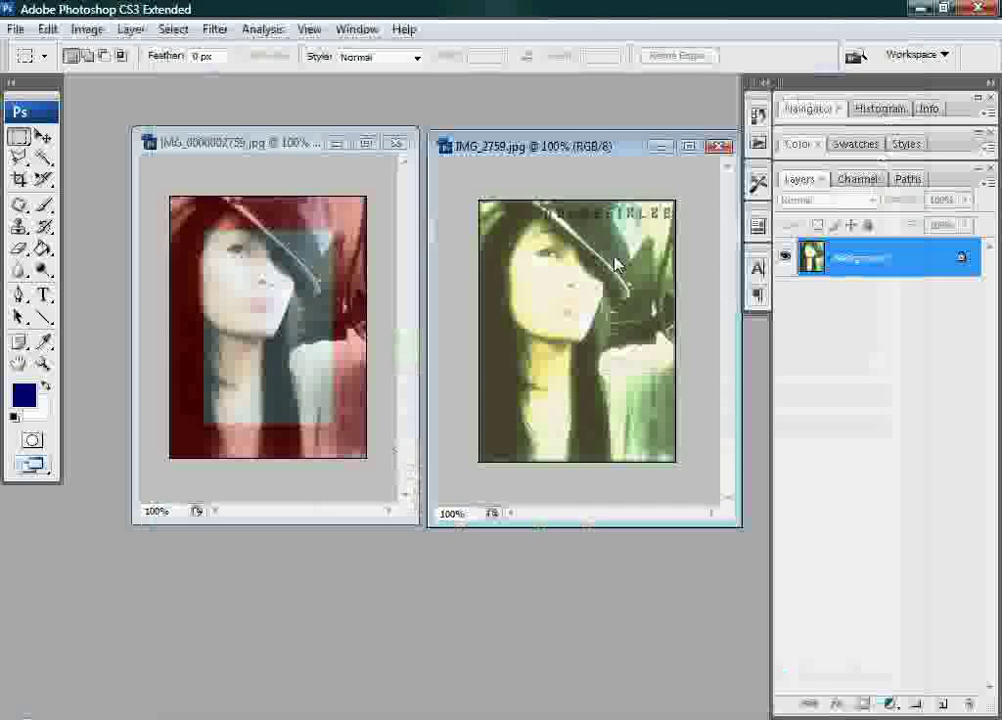
Step: Bring UnFREEz forward and drag both desktop GIF files into its Frames list
{"action": "left_click", "coordinate": [920, 10]}
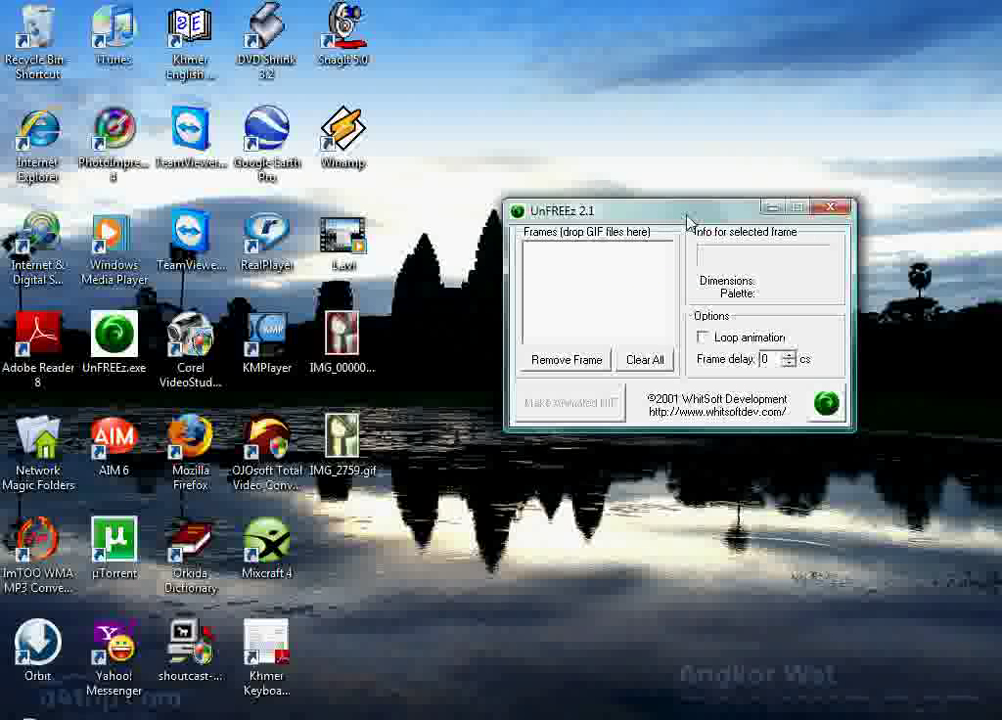
{"action": "left_click_drag", "start_coordinate": [688, 216], "coordinate": [717, 197]}
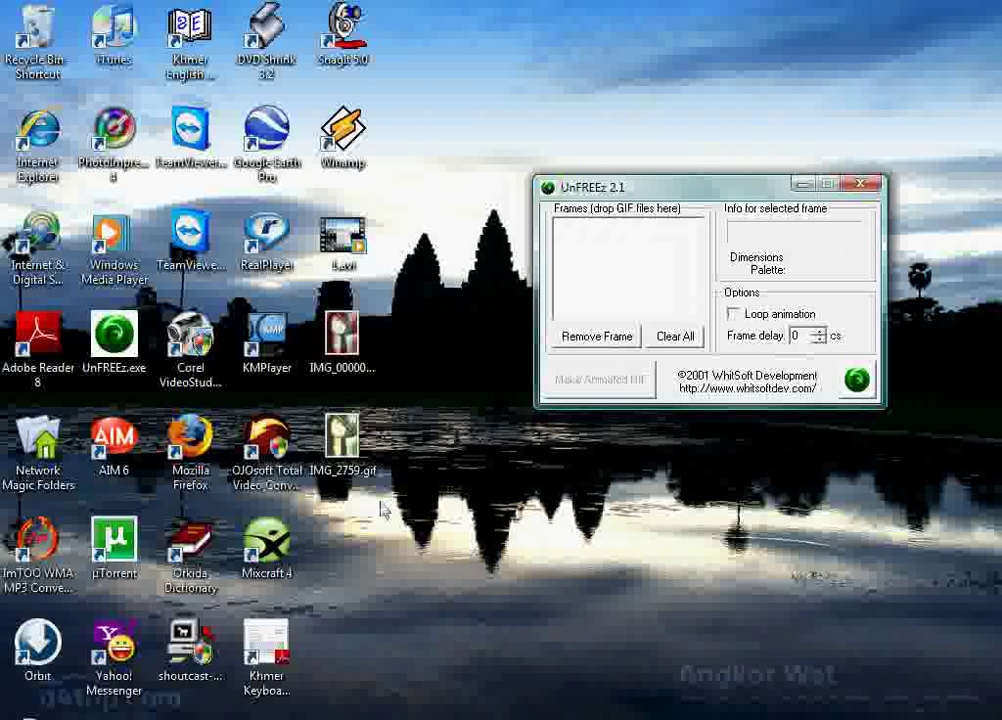
{"action": "left_click_drag", "start_coordinate": [376, 440], "coordinate": [345, 345]}
{"action": "left_click", "coordinate": [432, 357]}
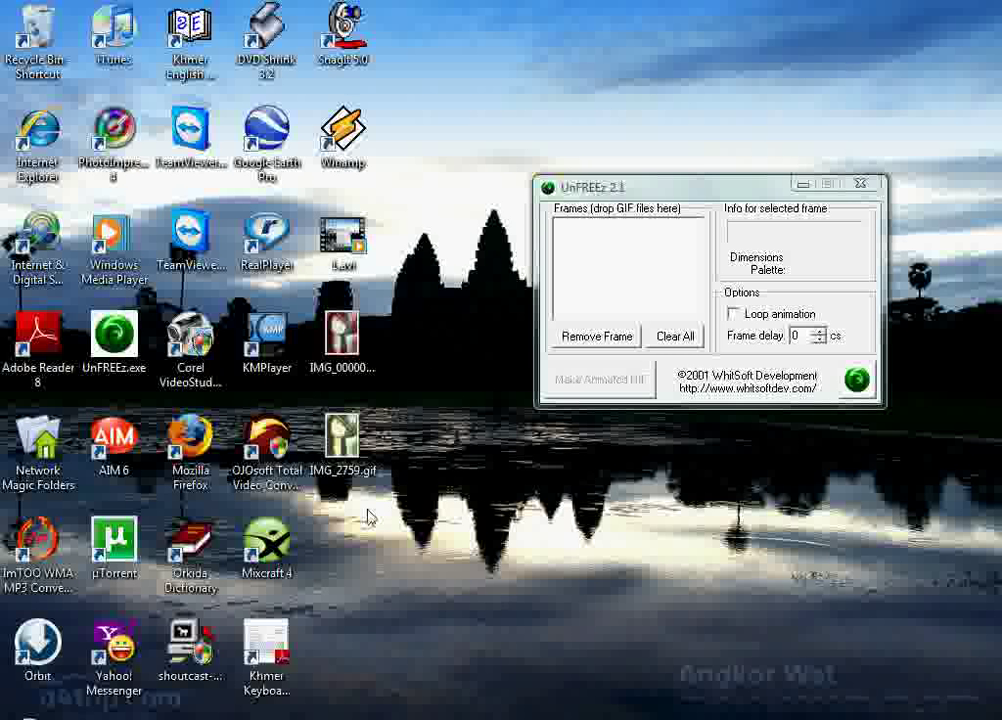
{"action": "left_click_drag", "start_coordinate": [396, 527], "coordinate": [296, 228]}
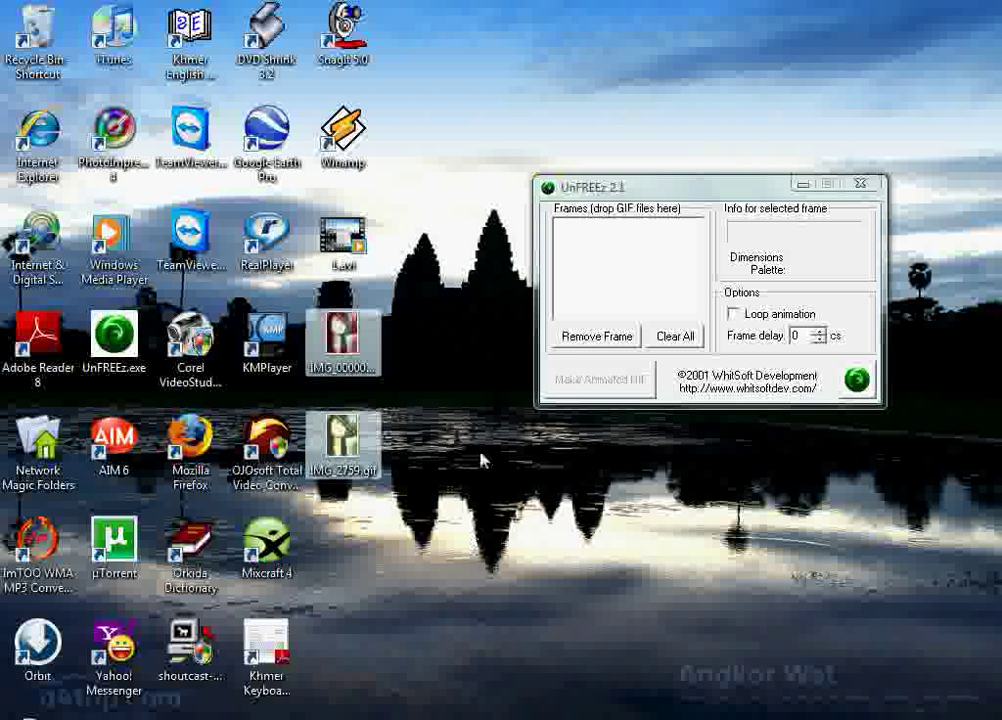
{"action": "left_click_drag", "start_coordinate": [680, 192], "coordinate": [627, 222]}
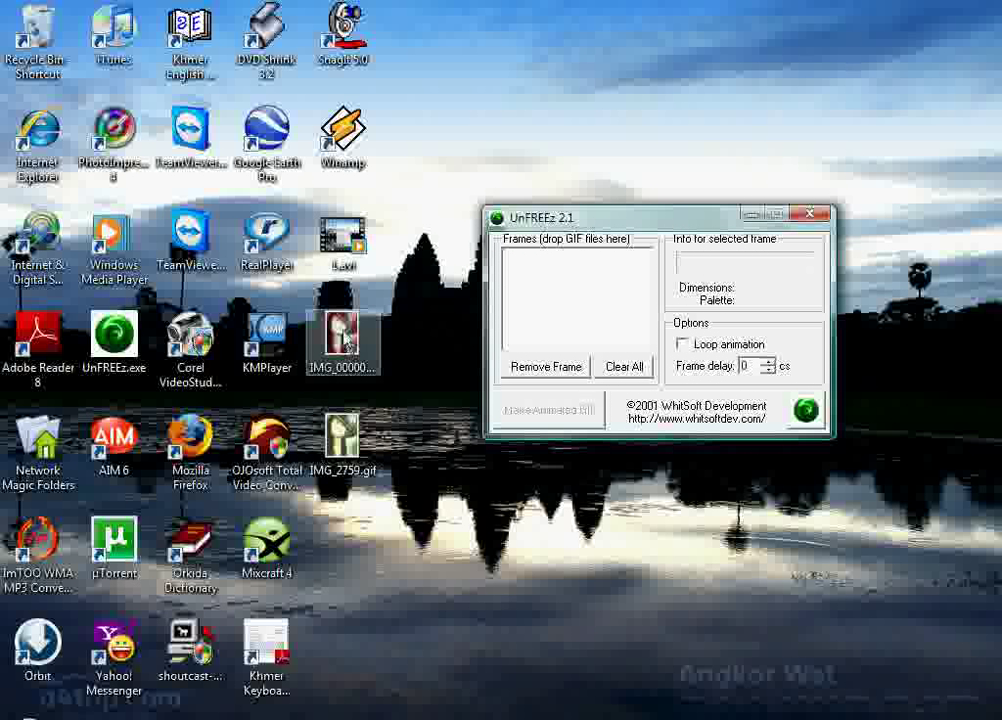
{"action": "left_click_drag", "start_coordinate": [345, 340], "coordinate": [564, 286]}
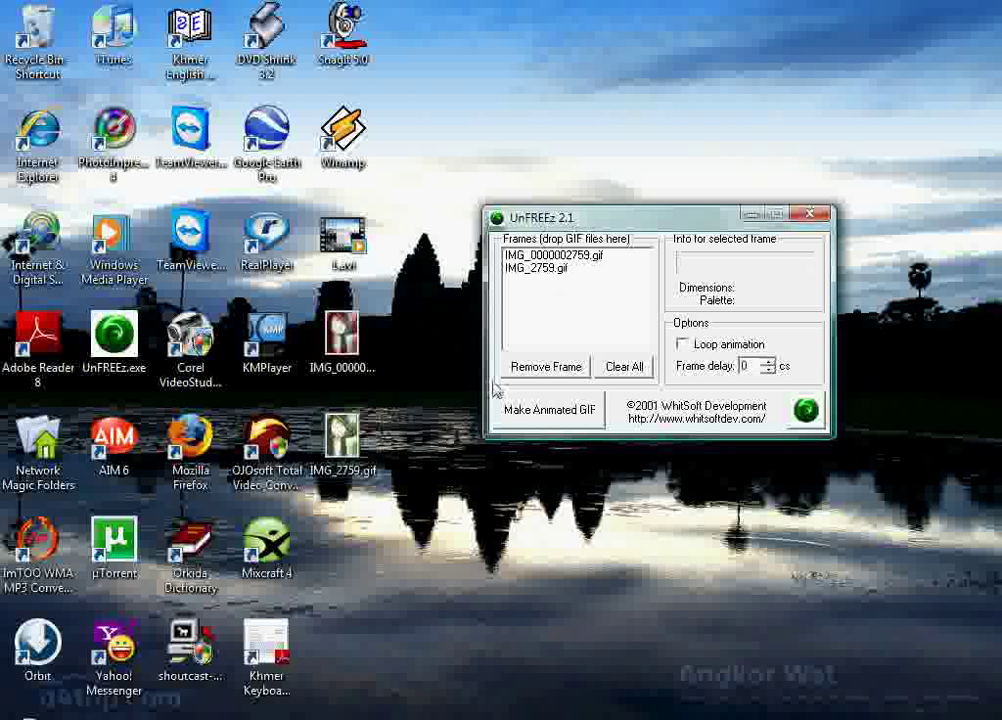
Step: Reorder the frames to IMG_0000002759.gif then IMG_2759.gif, and select the first frame
{"action": "left_click", "coordinate": [566, 256]}
{"action": "left_click", "coordinate": [570, 268]}
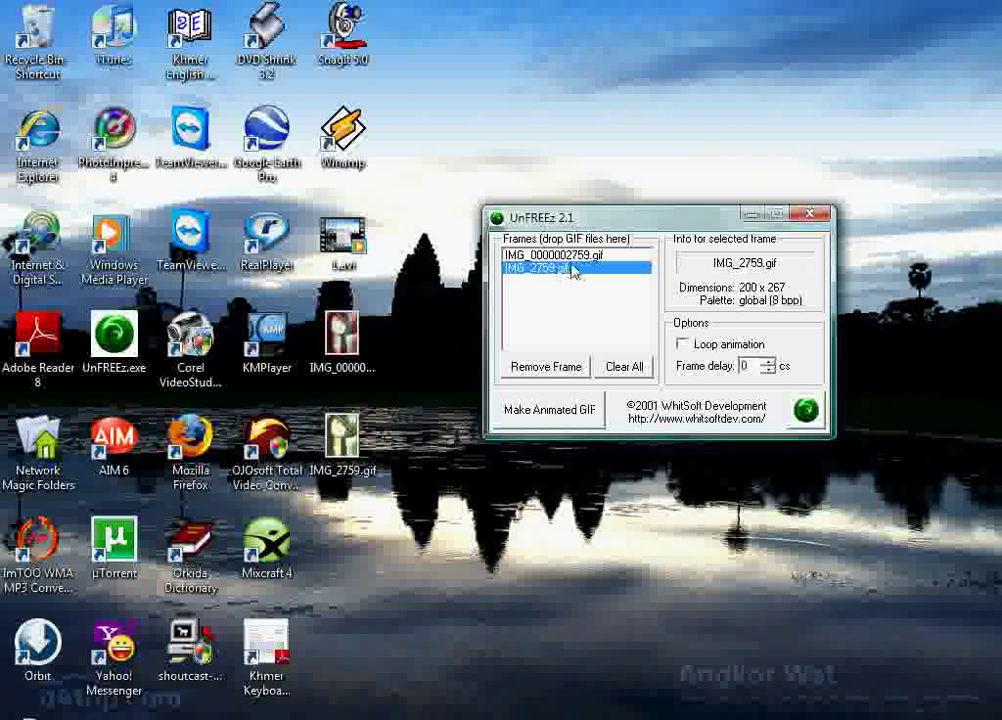
{"action": "left_click", "coordinate": [343, 335]}
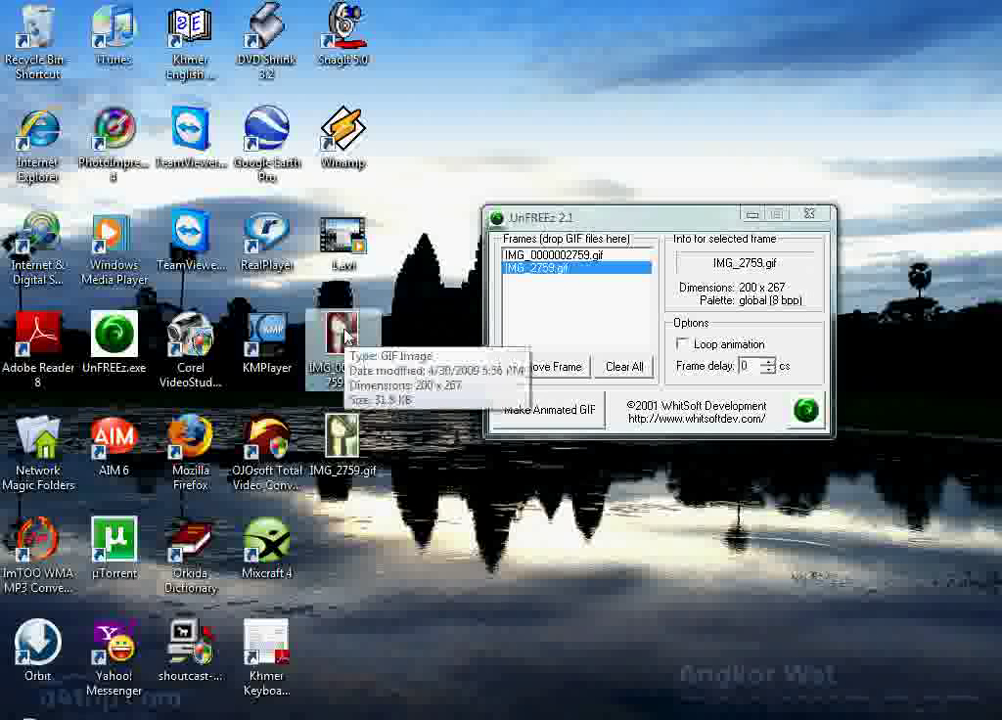
{"action": "left_click_drag", "start_coordinate": [345, 335], "coordinate": [572, 290]}
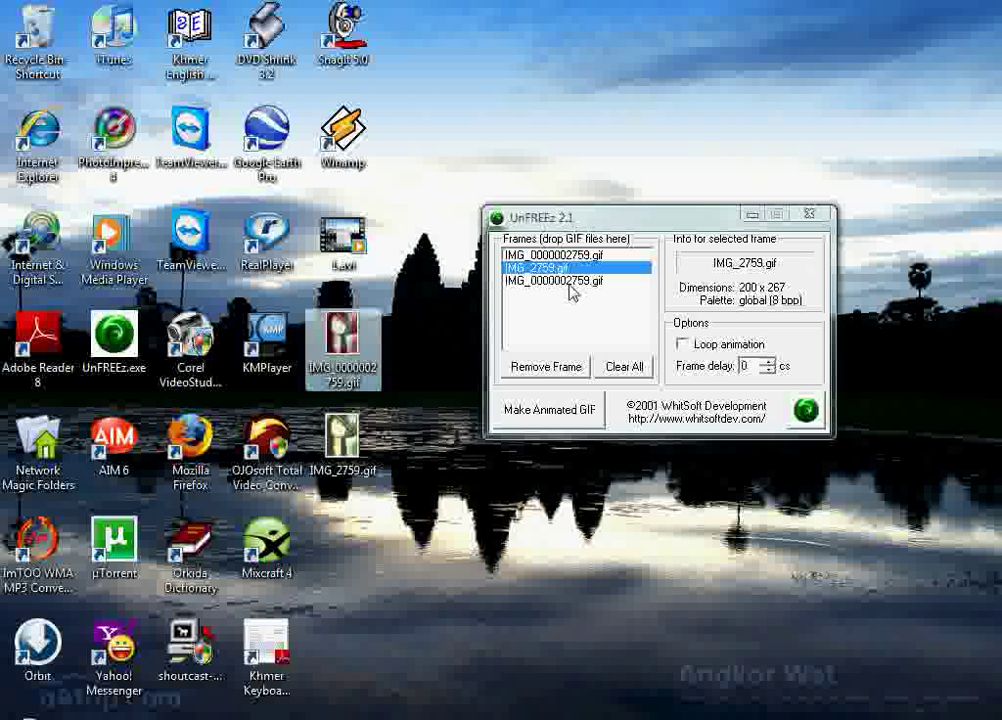
{"action": "left_click", "coordinate": [552, 367]}
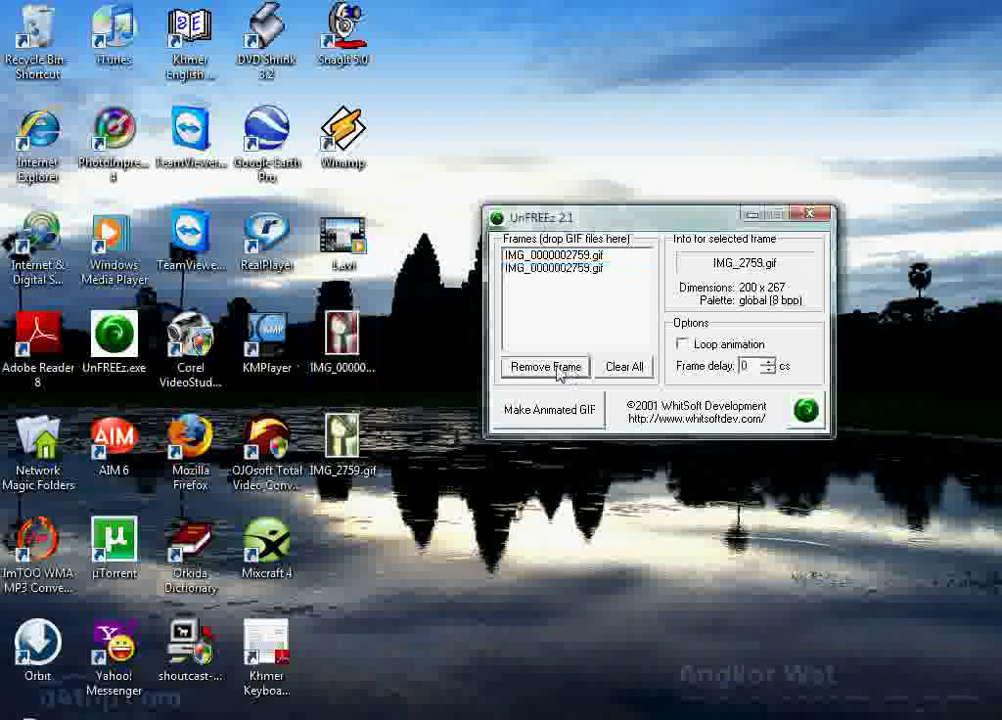
{"action": "left_click", "coordinate": [563, 270]}
{"action": "left_click", "coordinate": [540, 368]}
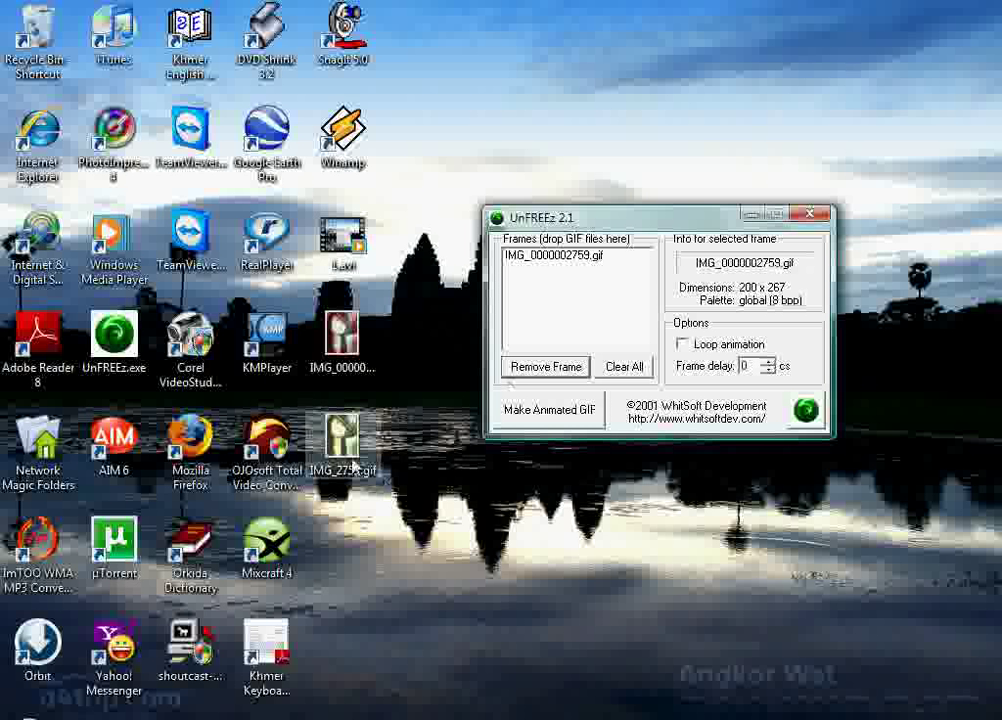
{"action": "left_click_drag", "start_coordinate": [352, 465], "coordinate": [530, 305]}
{"action": "left_click", "coordinate": [342, 340]}
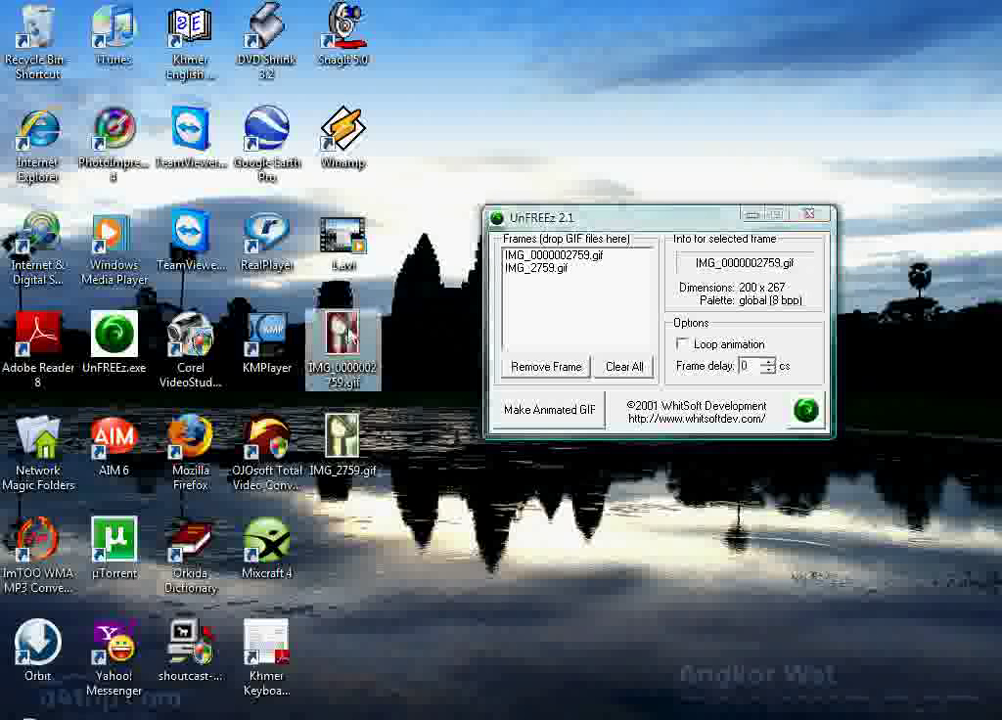
{"action": "left_click", "coordinate": [565, 256]}
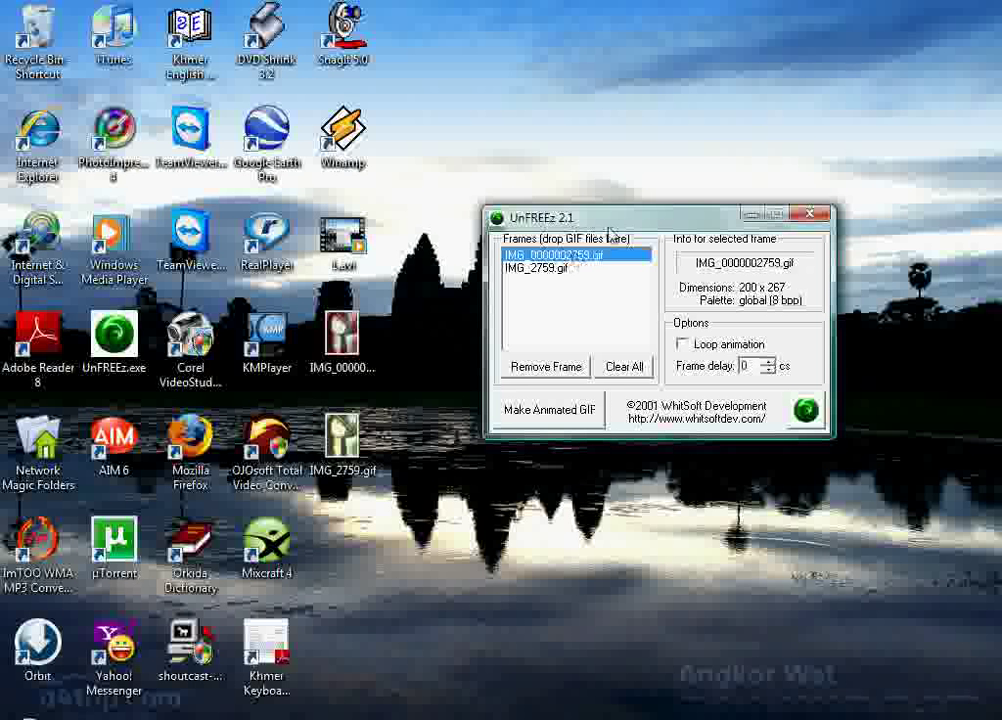
Step: Turn Loop animation back on and set the frame delay to 100 cs
{"action": "left_click_drag", "start_coordinate": [633, 224], "coordinate": [628, 223]}
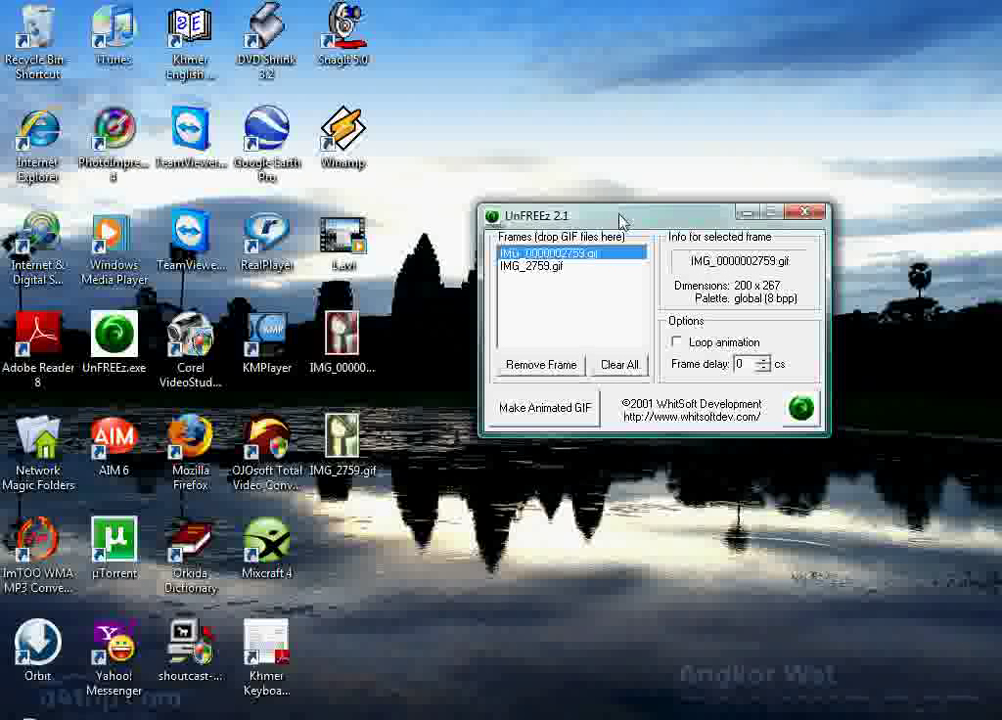
{"action": "left_click", "coordinate": [681, 344]}
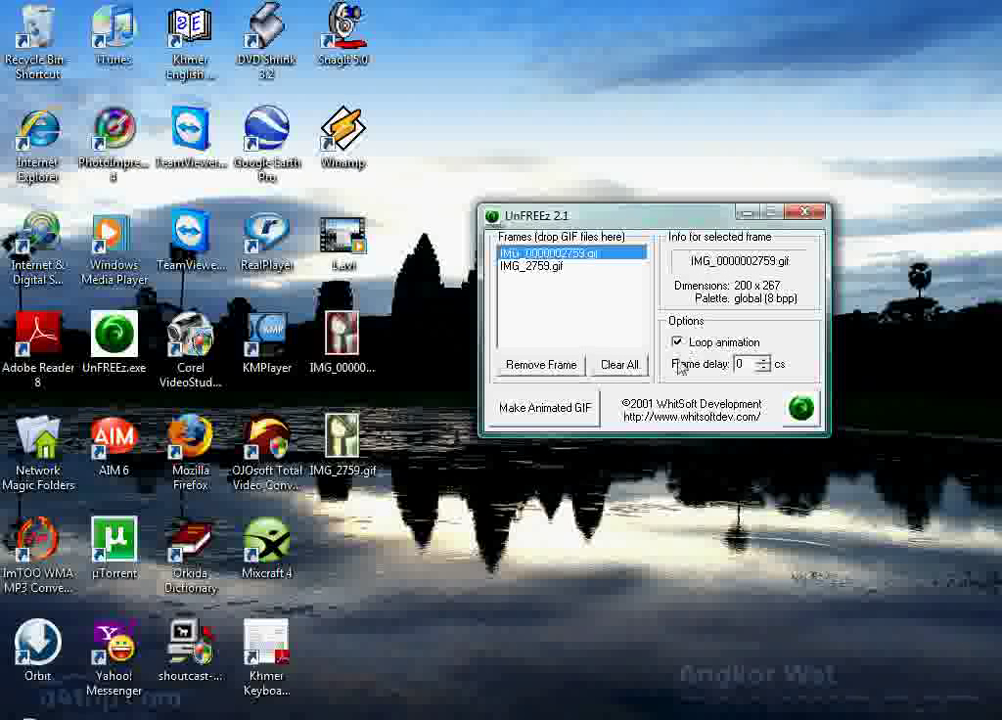
{"action": "double_click", "coordinate": [749, 365]}
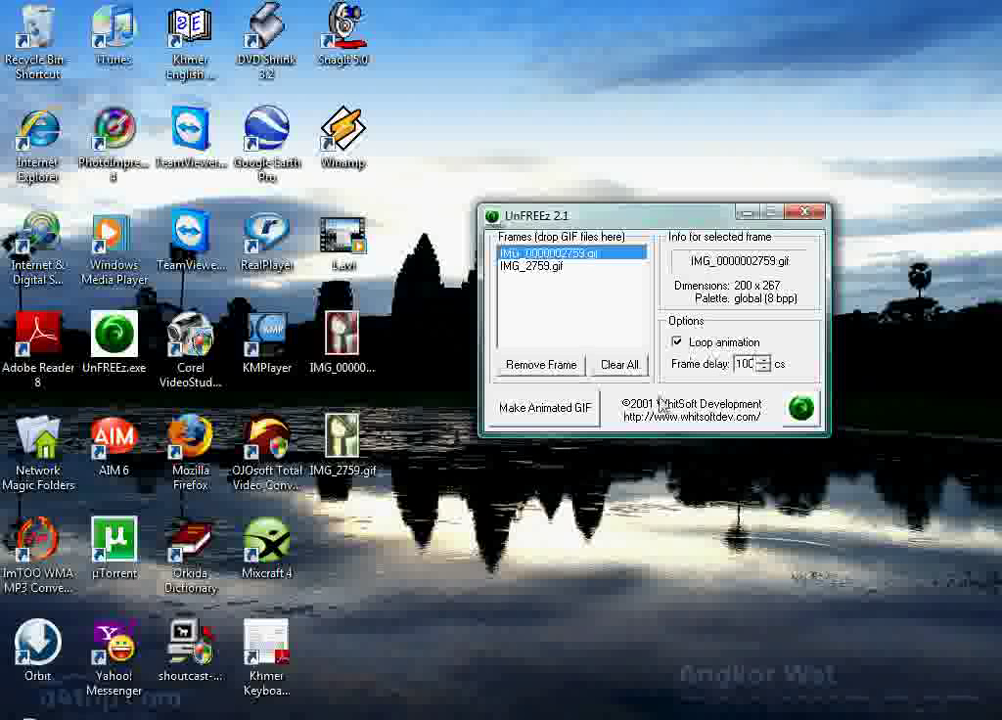
{"action": "left_click", "coordinate": [547, 410]}
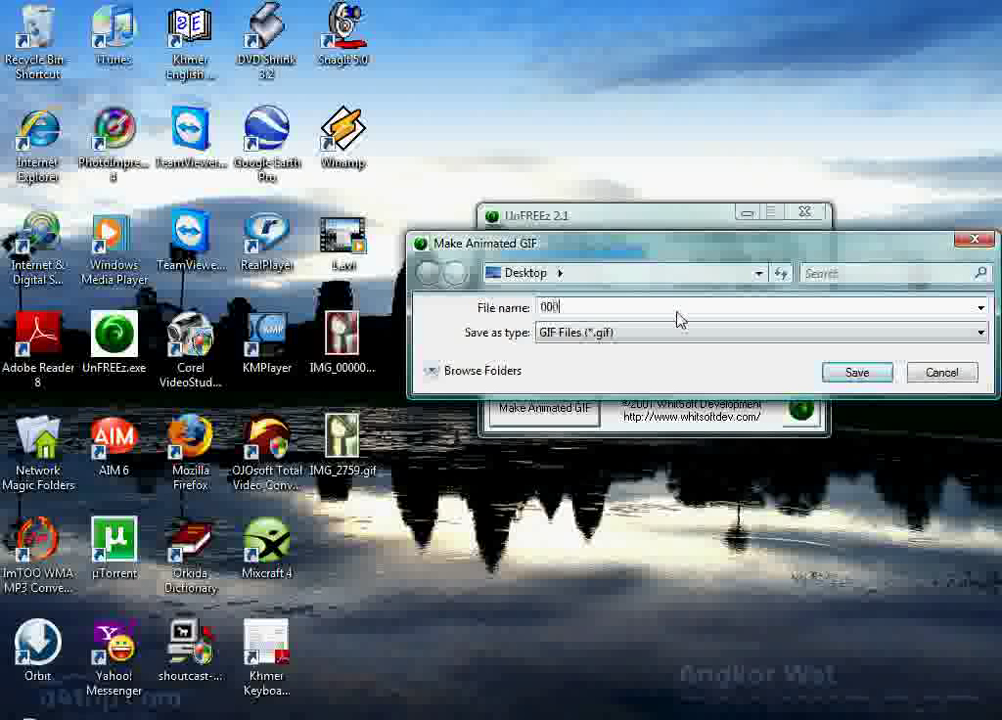
Step: Save the animation to the Desktop as 0000.gif
{"action": "type", "text": "0"}
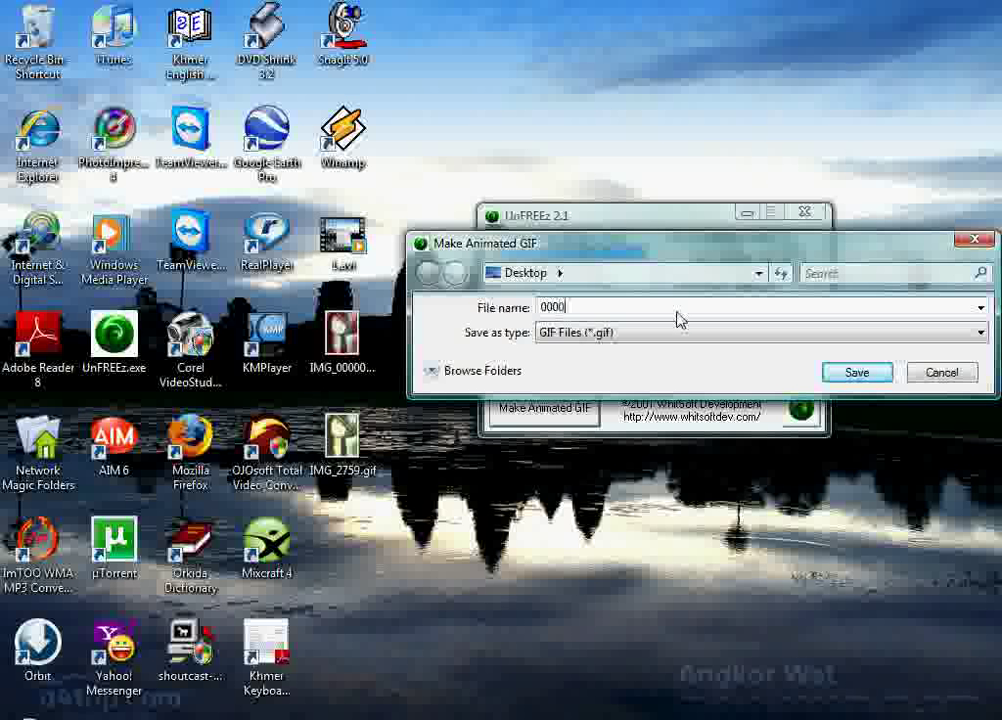
{"action": "left_click", "coordinate": [856, 373]}
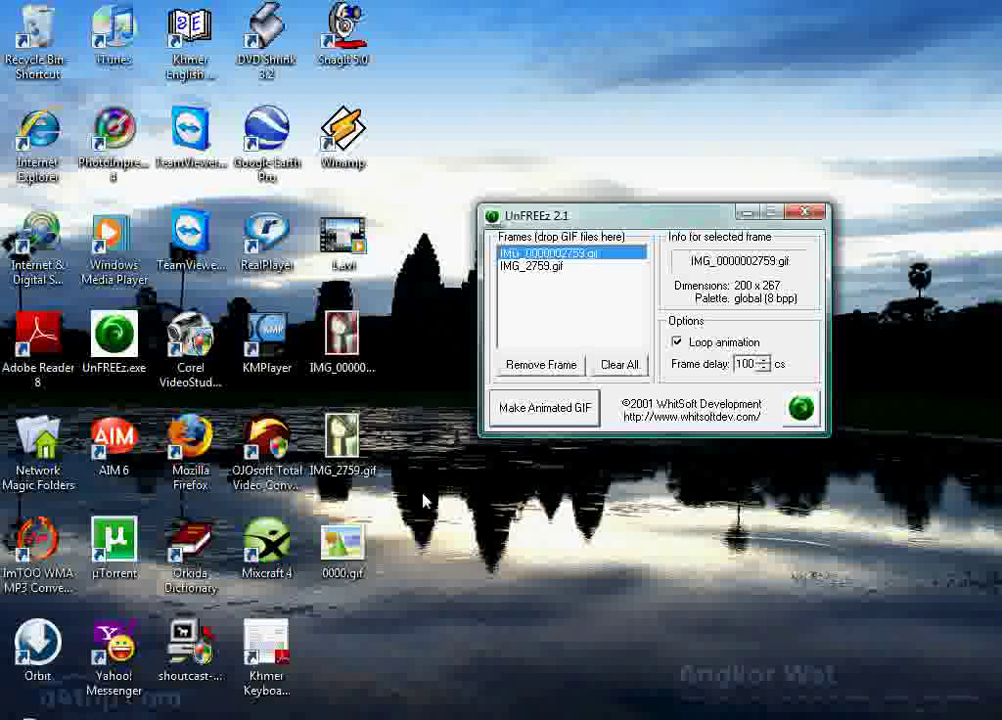
Step: Open 0000.gif from the desktop so it plays in Internet Explorer
{"action": "right_click", "coordinate": [342, 550]}
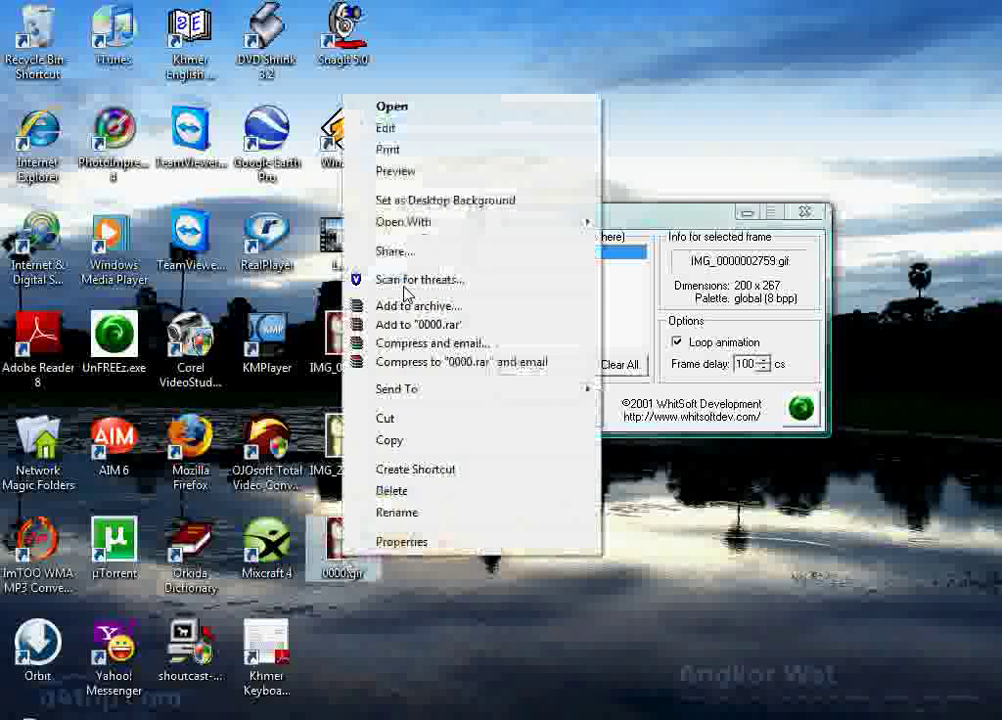
{"action": "left_click", "coordinate": [440, 107]}
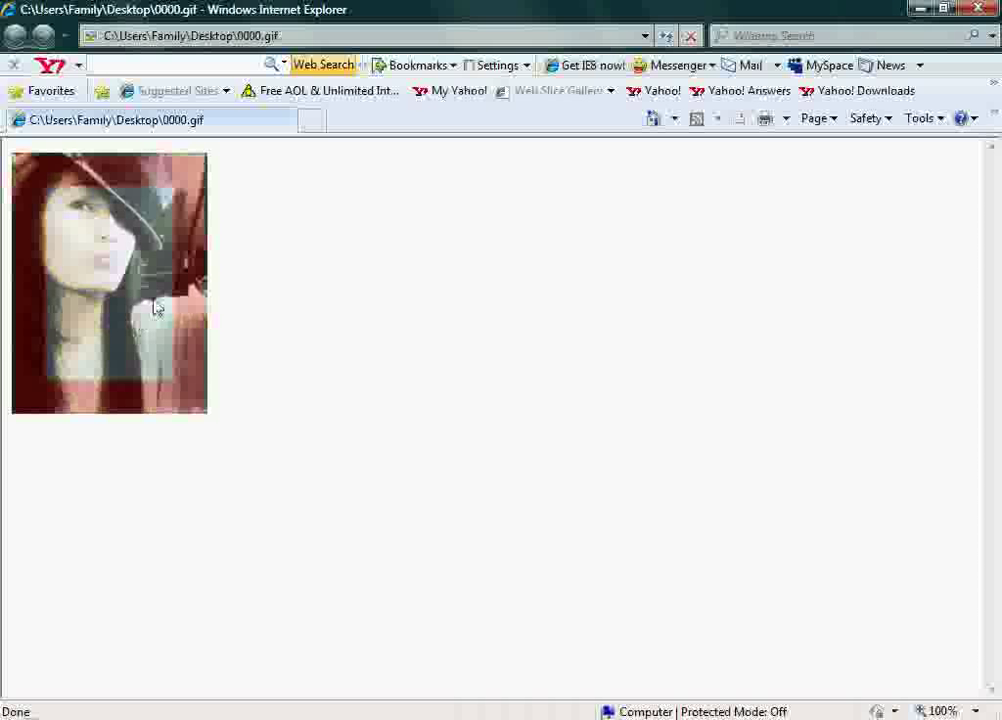
Step: After watching 0000.gif alternate its two frames, minimize Internet Explorer
{"action": "left_click", "coordinate": [921, 10]}
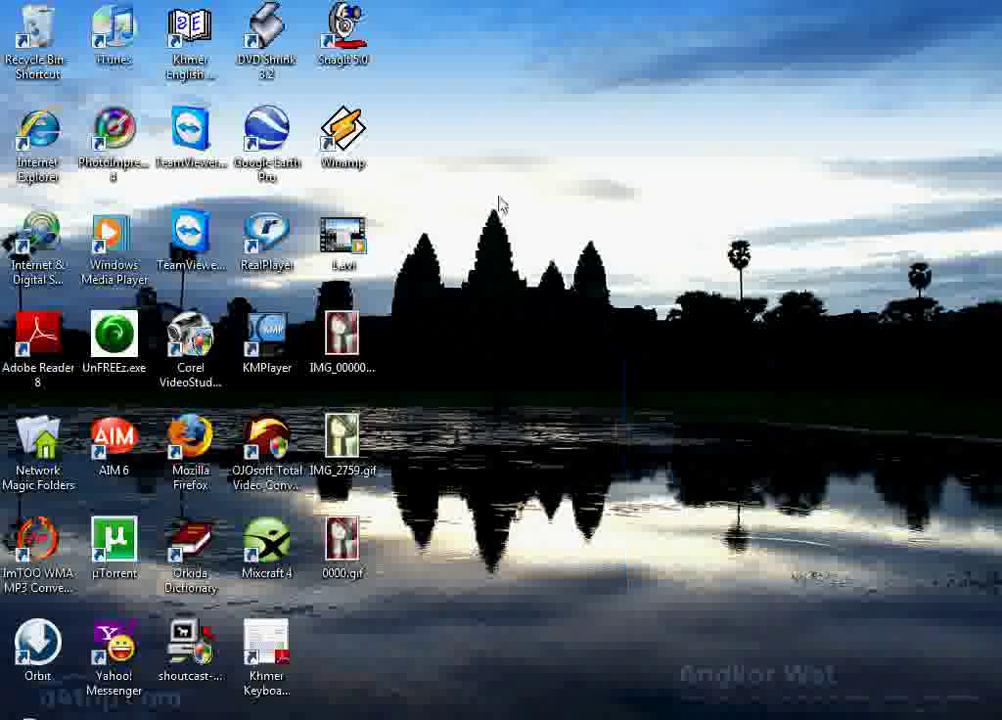
{"action": "left_click_drag", "start_coordinate": [459, 186], "coordinate": [642, 600]}
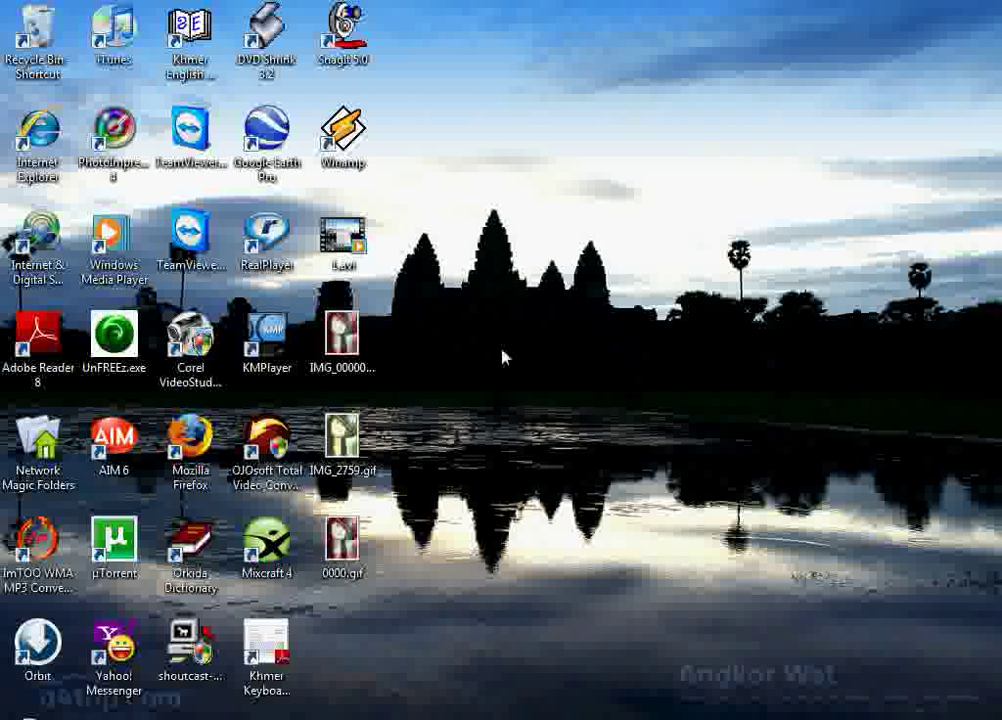
{"action": "left_click_drag", "start_coordinate": [397, 594], "coordinate": [343, 338]}
{"action": "left_click", "coordinate": [353, 568]}
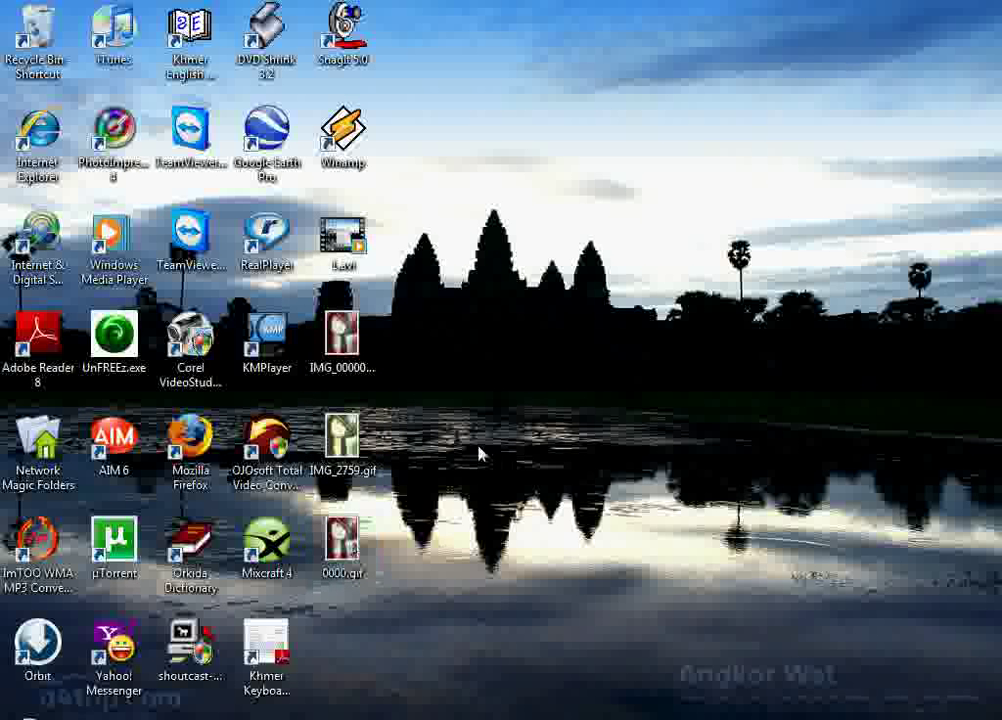
{"action": "left_click_drag", "start_coordinate": [498, 440], "coordinate": [345, 392]}
{"action": "left_click_drag", "start_coordinate": [340, 346], "coordinate": [335, 335]}
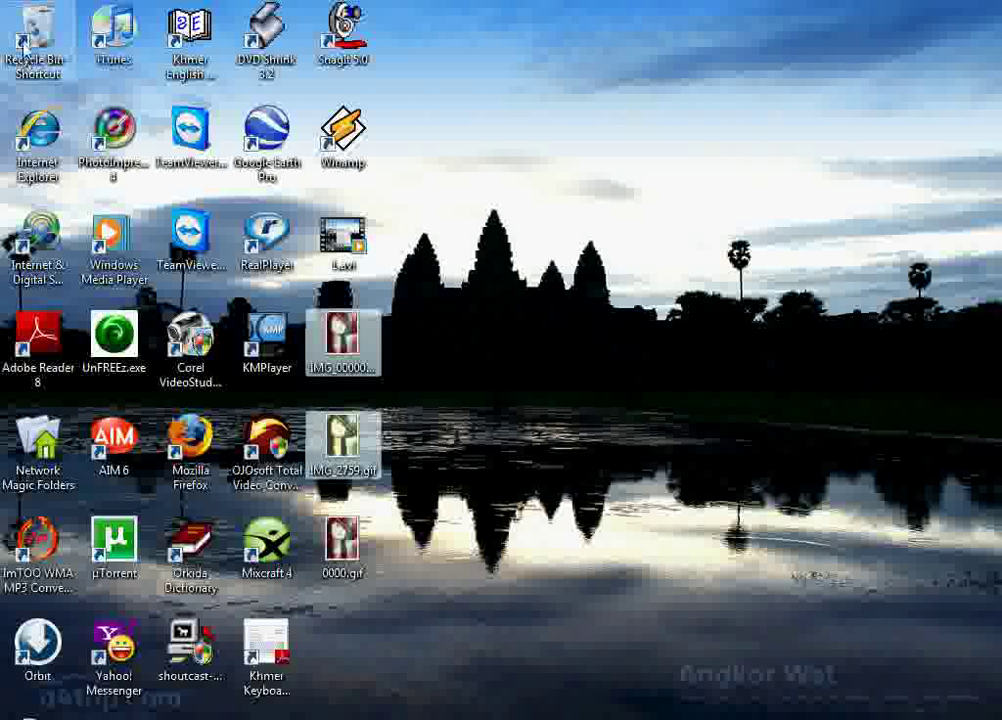
{"action": "left_click", "coordinate": [356, 553]}
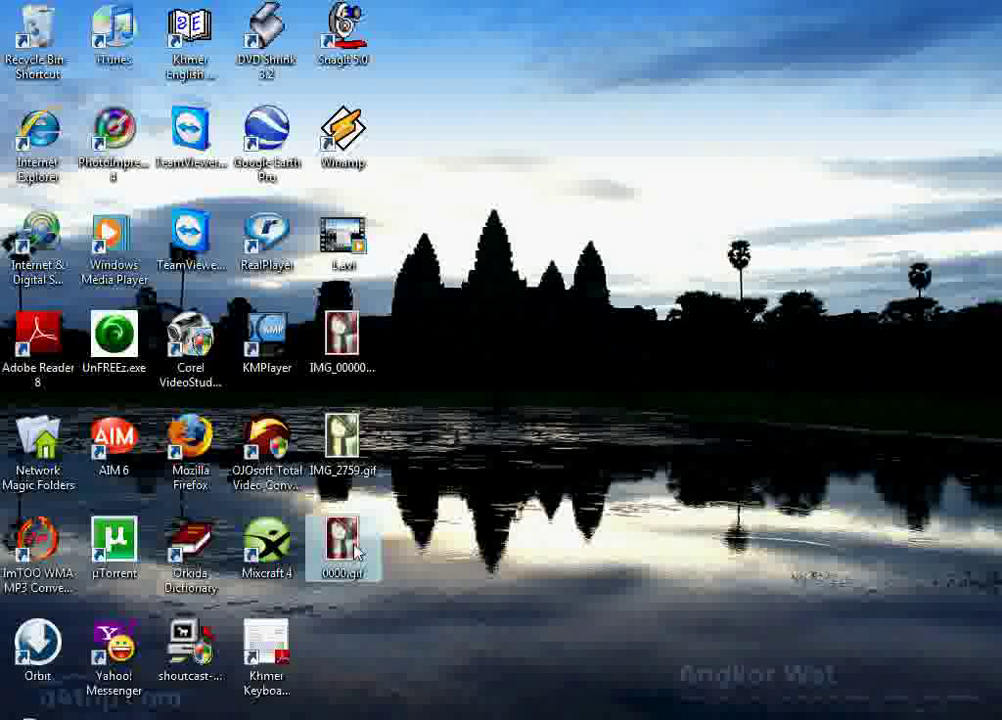
{"action": "mouse_move", "coordinate": [356, 553]}
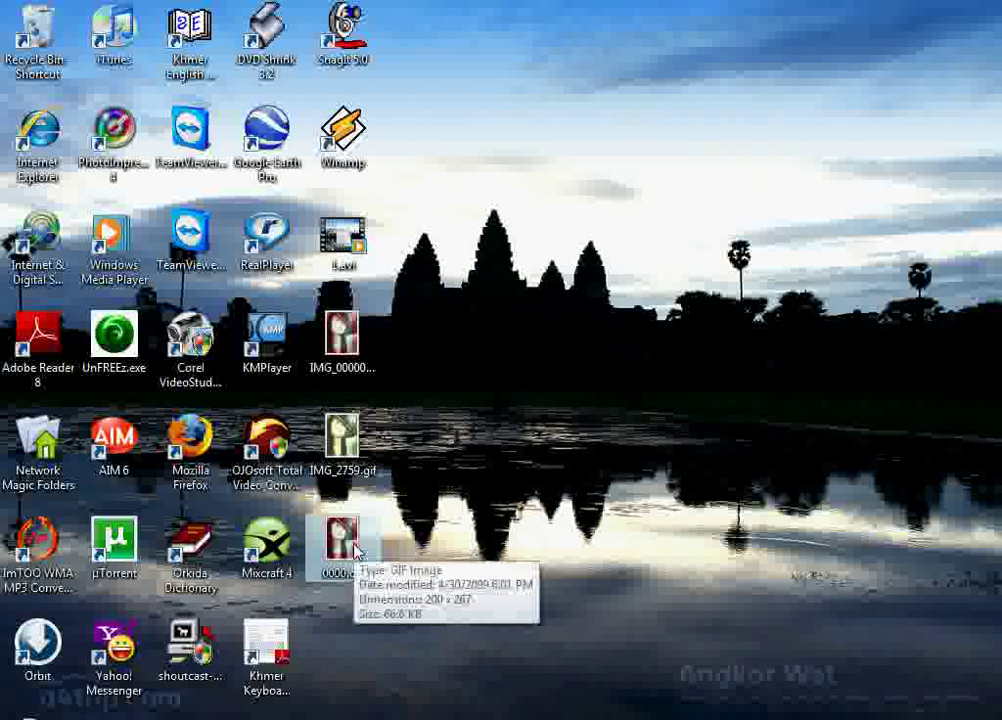
{"action": "left_click", "coordinate": [532, 547]}
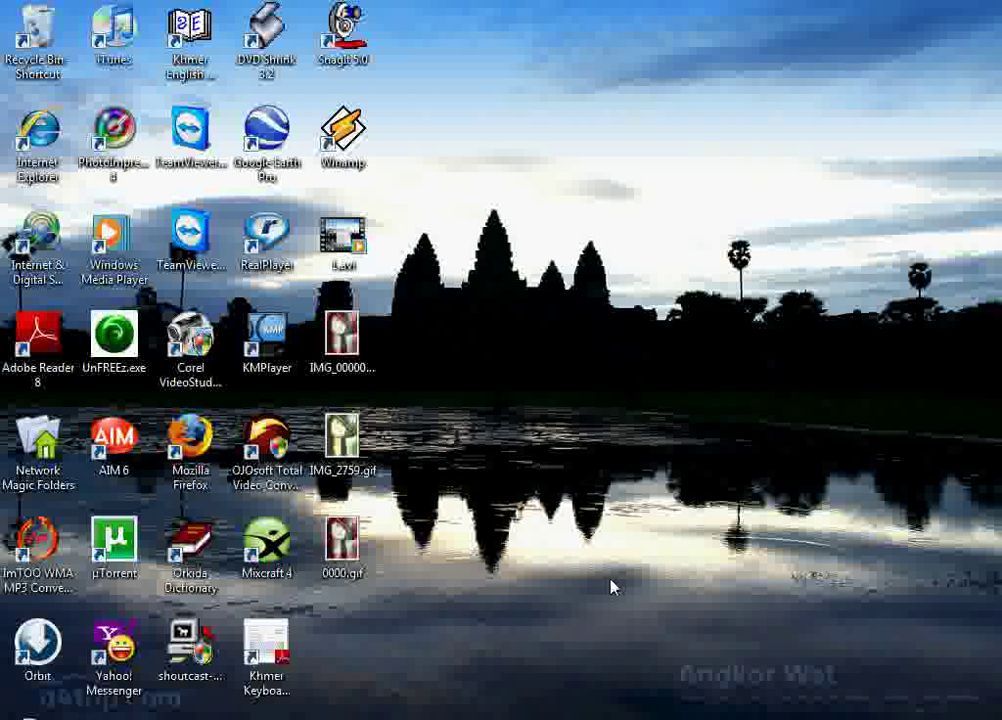
Step: Restore the UnFREEz window from the taskbar and shift it slightly lower
{"action": "left_click", "coordinate": [660, 719]}
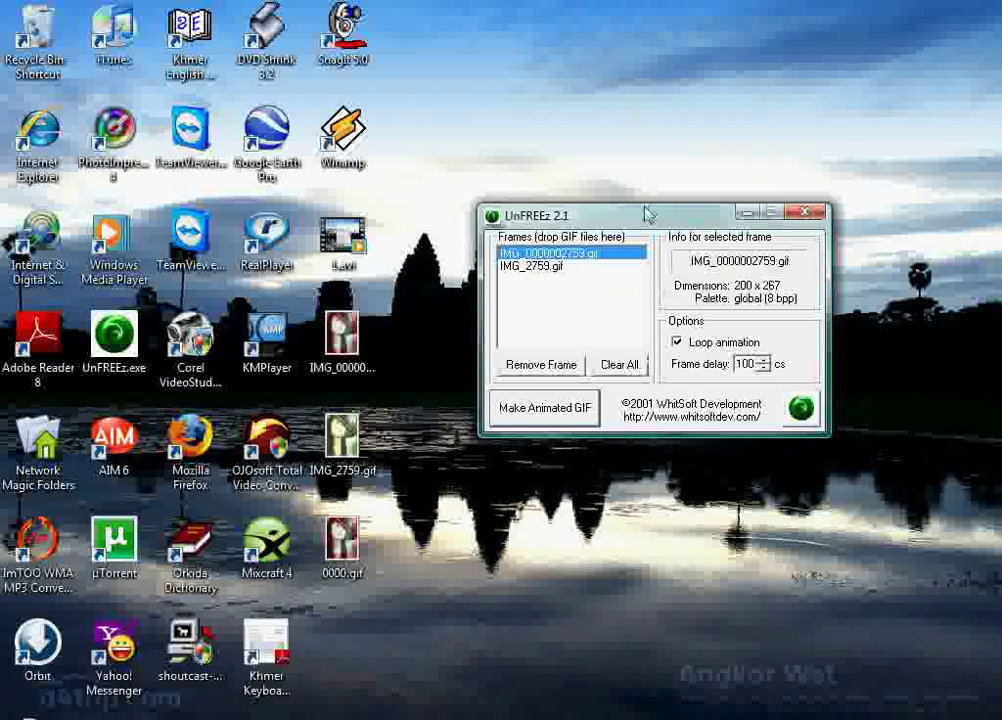
{"action": "left_click_drag", "start_coordinate": [647, 224], "coordinate": [643, 237]}
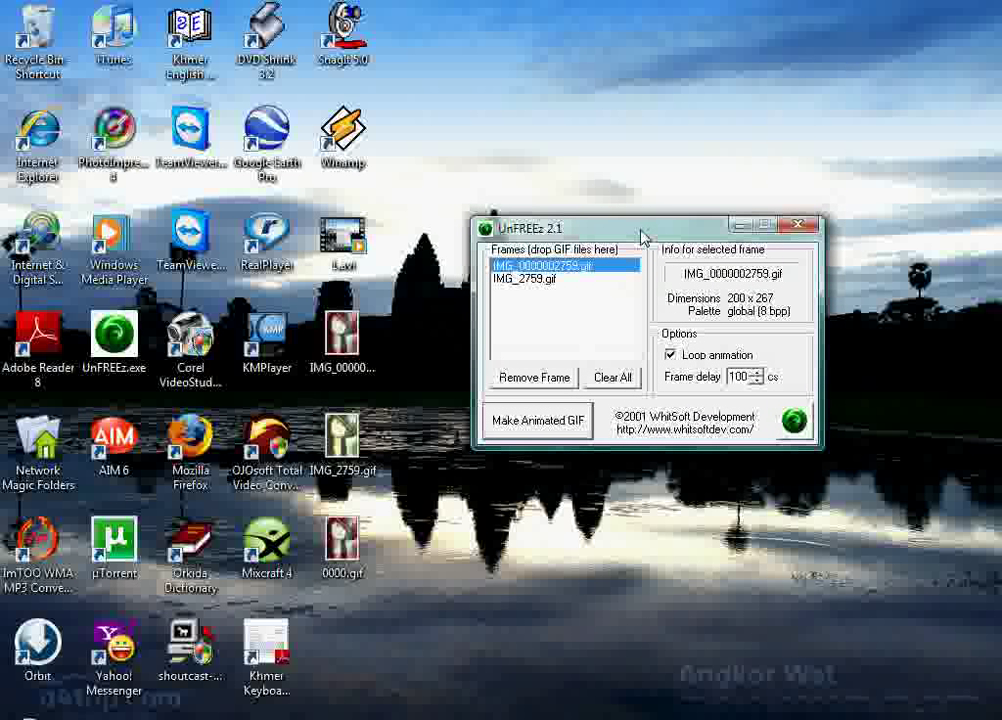